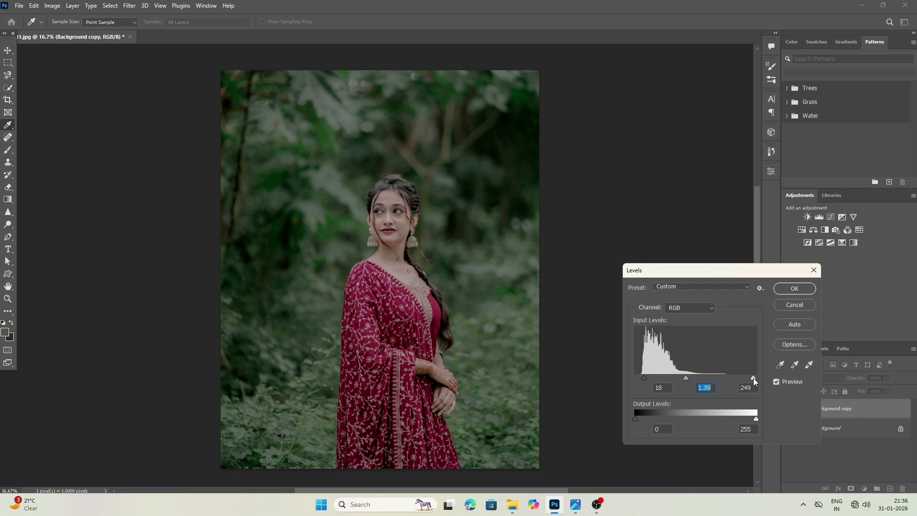
Step: Apply Levels to the background copy with midtones about 1.28, input white 236, and output levels from 4 to 240
click(684, 379)
click(637, 419)
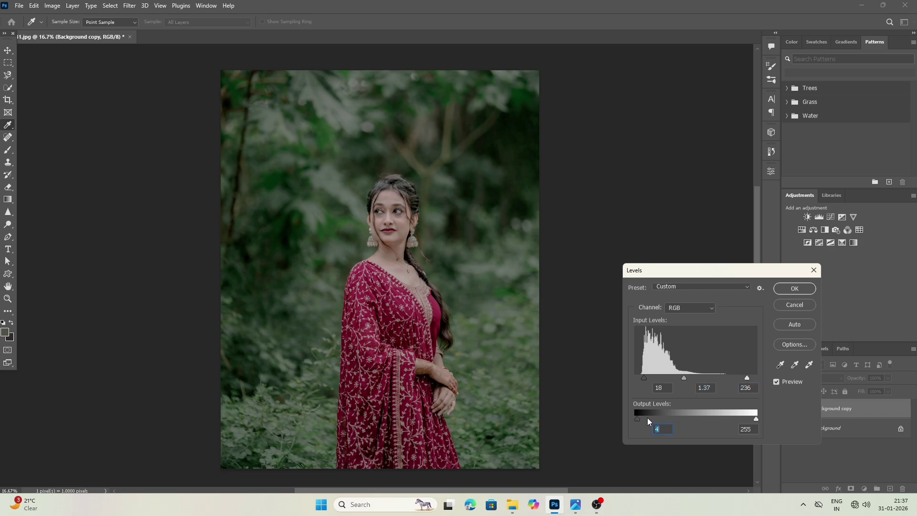
click(749, 419)
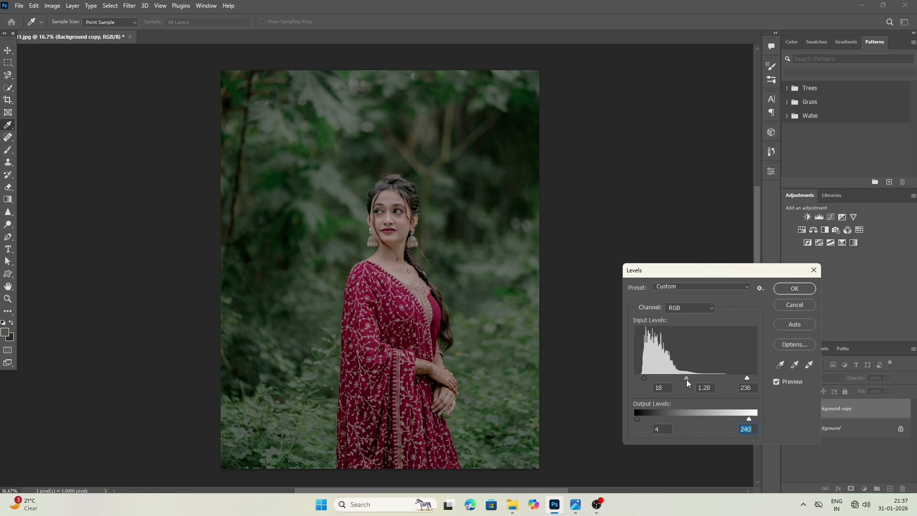
click(687, 379)
click(793, 289)
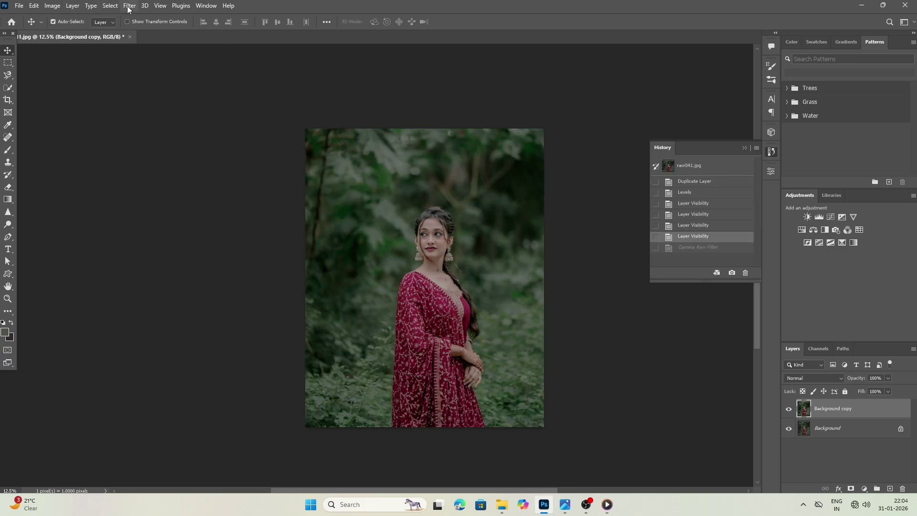
Step: In the Camera Raw Filter, set Exposure -0.05, Contrast -20, Highlights +4, Shadows +15, Whites -9, Blacks -39, Texture -7, Clarity +6, Vibrance +25, and nudge Saturation up
click(129, 6)
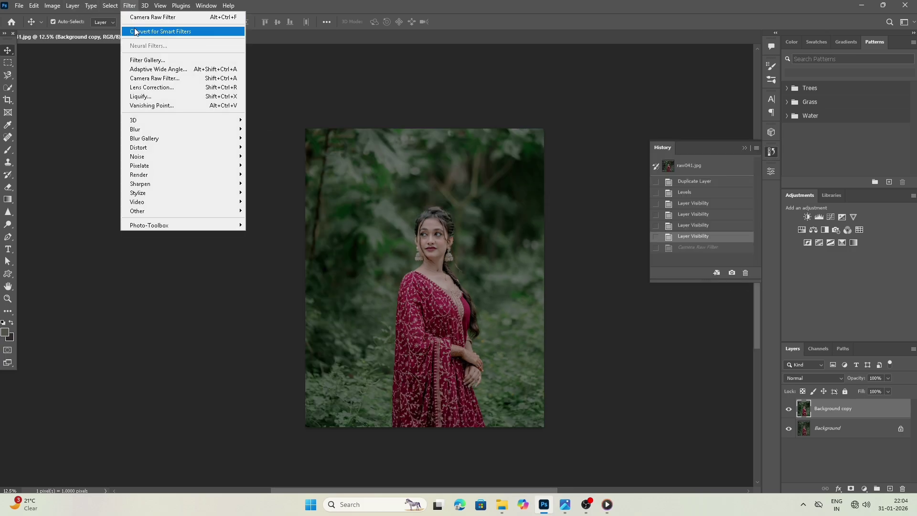
click(148, 79)
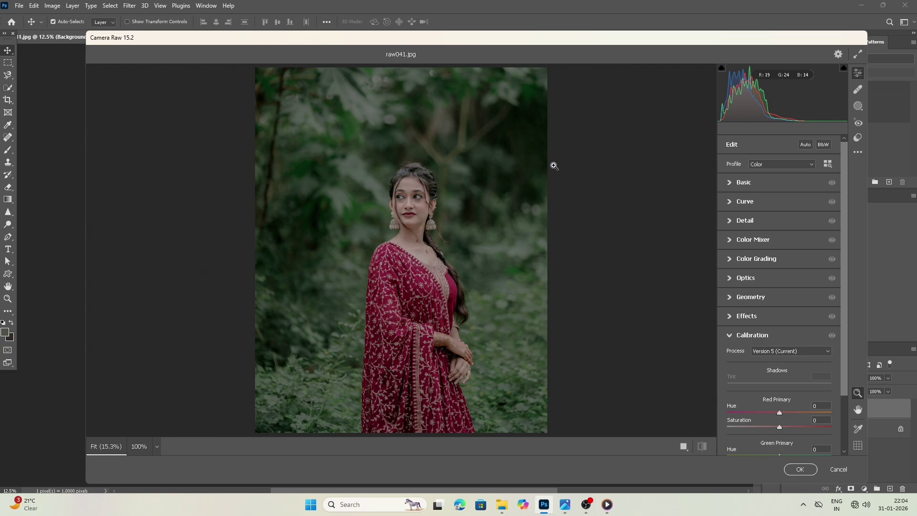
click(754, 181)
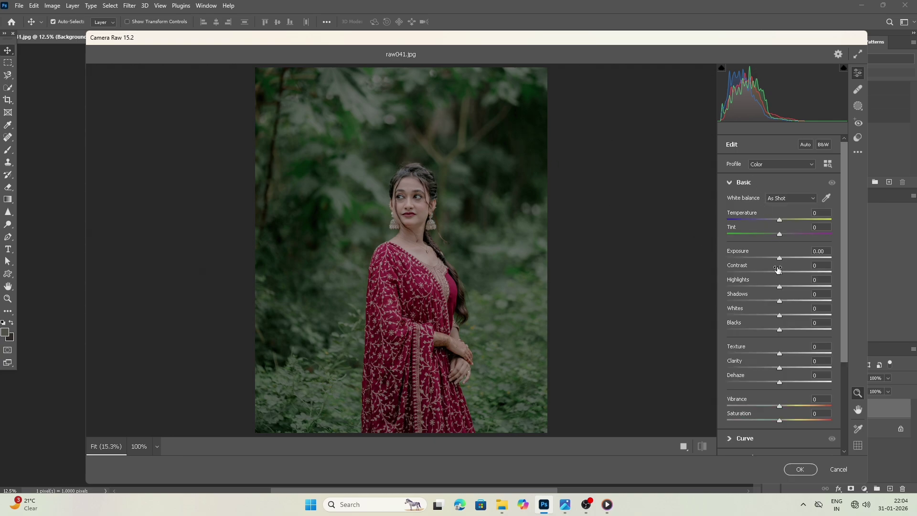
drag(781, 261, 788, 407)
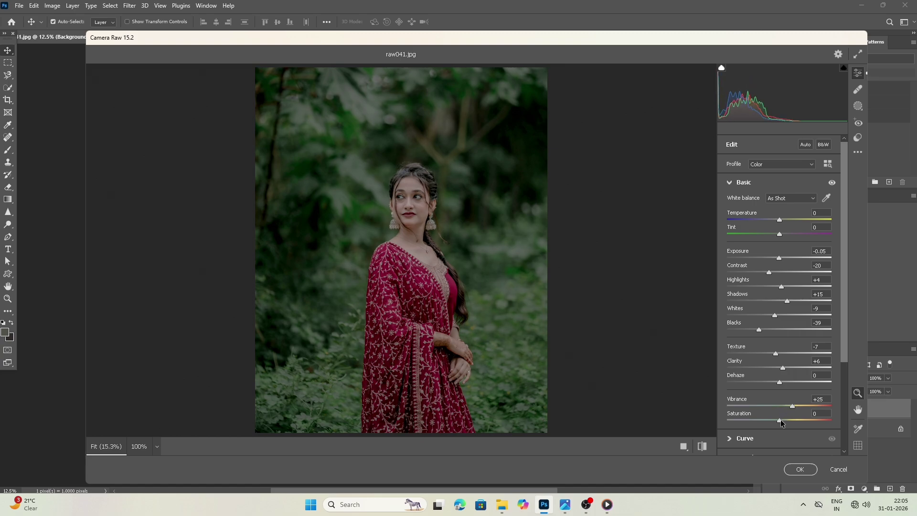
mouse_move(780, 421)
mouse_down()
mouse_move(770, 420)
mouse_move(782, 420)
mouse_up()
click(761, 184)
Step: Shape the composite point curve with a point at its middle and another at input 161, output 152
click(756, 201)
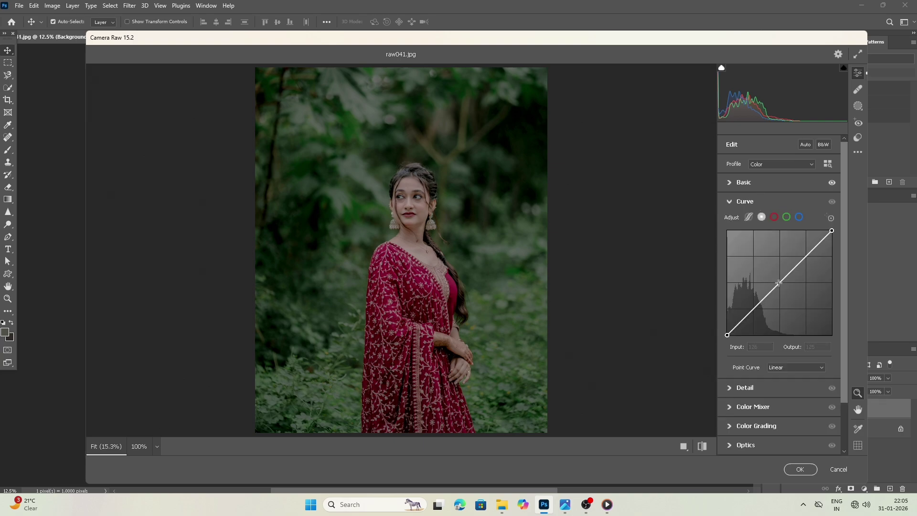
click(780, 283)
drag(793, 270, 793, 272)
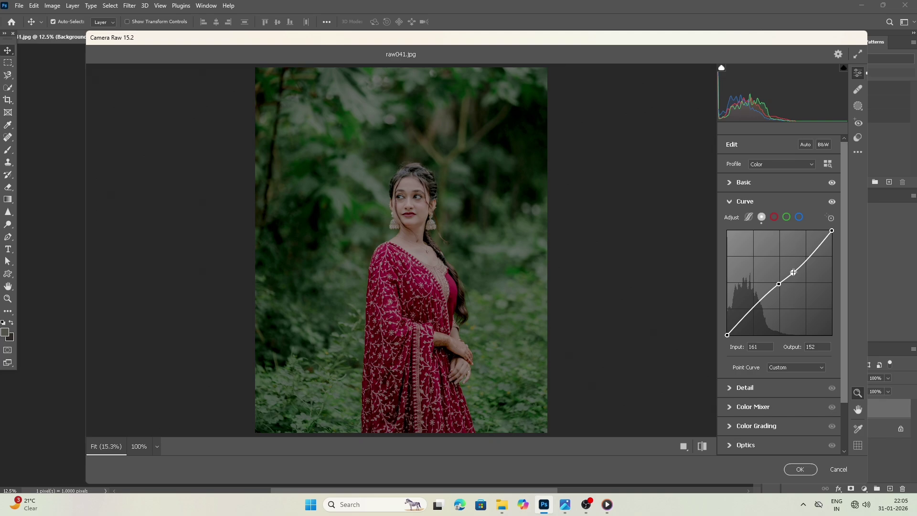
click(760, 202)
click(755, 204)
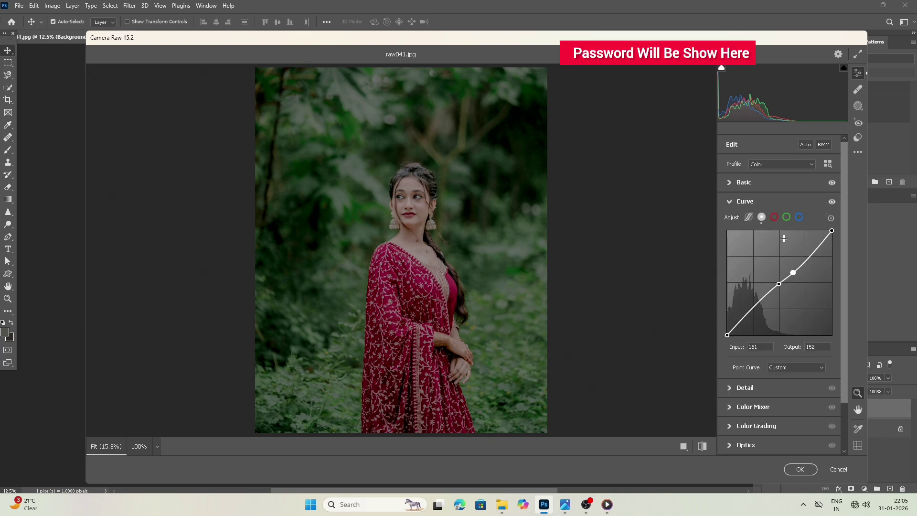
Step: Add red curve points at input 128, output 127 and input 164, output 166, and green curve points at 129/126 and in the brighter tones
click(775, 218)
click(779, 283)
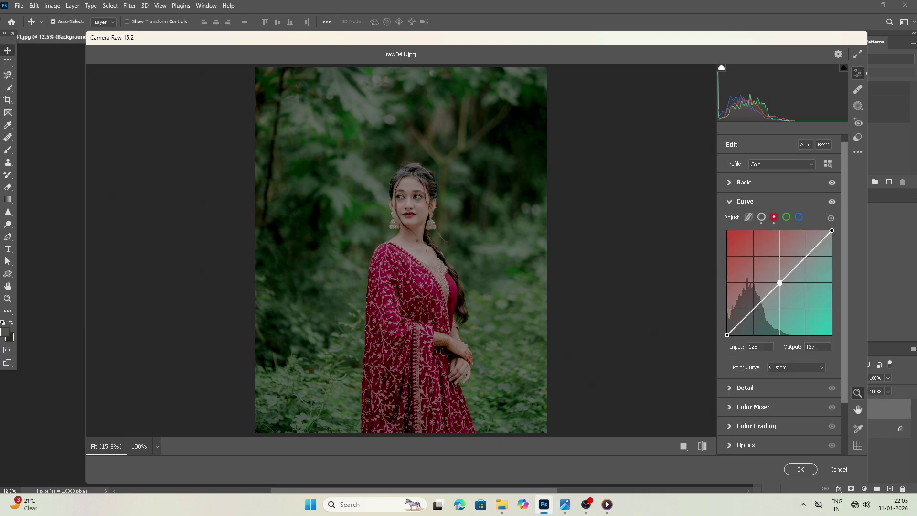
click(794, 267)
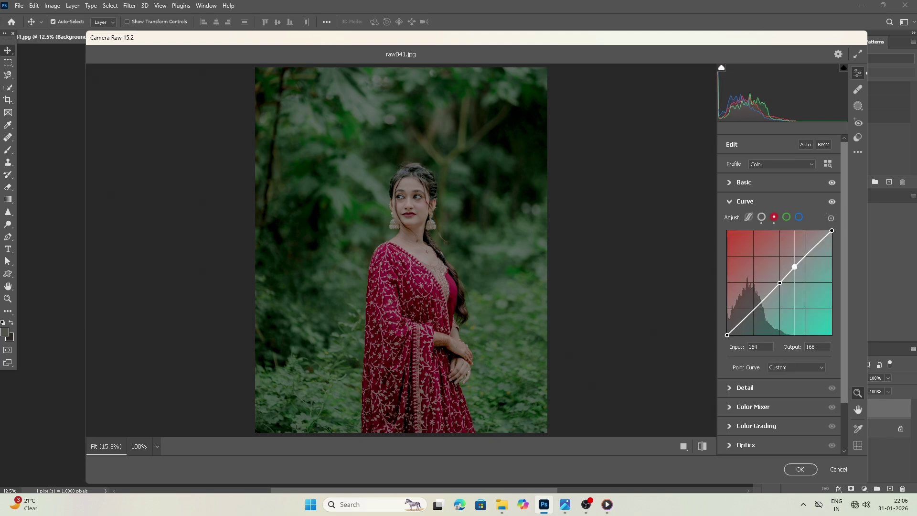
click(787, 217)
click(781, 283)
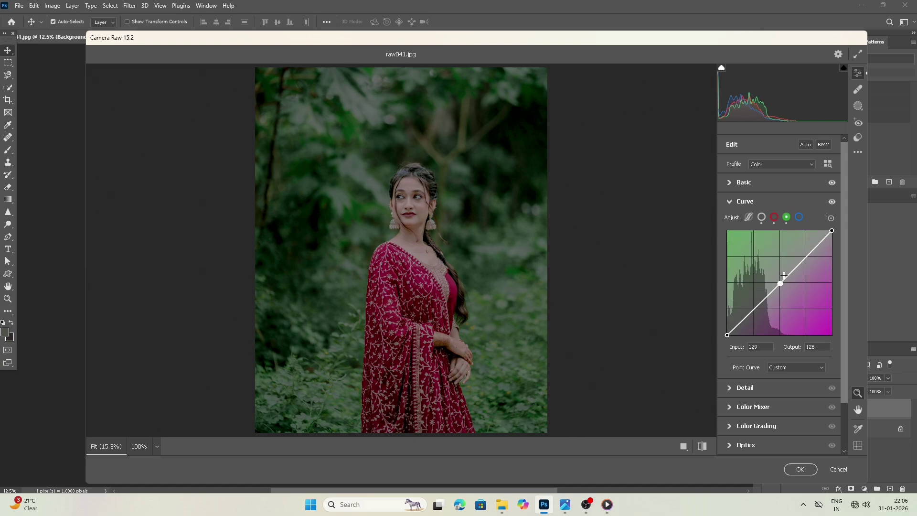
click(798, 265)
Step: Add blue curve points at input 128, output 126 and at input 191, output 191
click(799, 217)
click(779, 284)
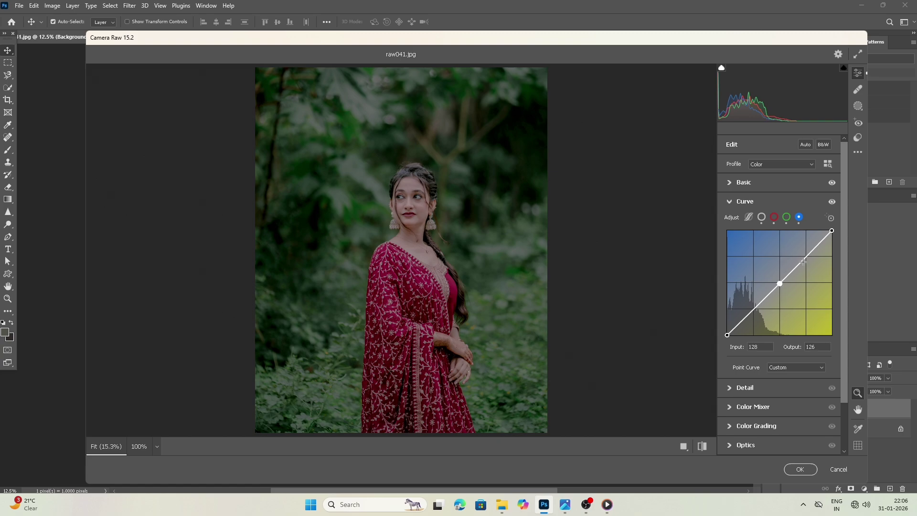
click(804, 256)
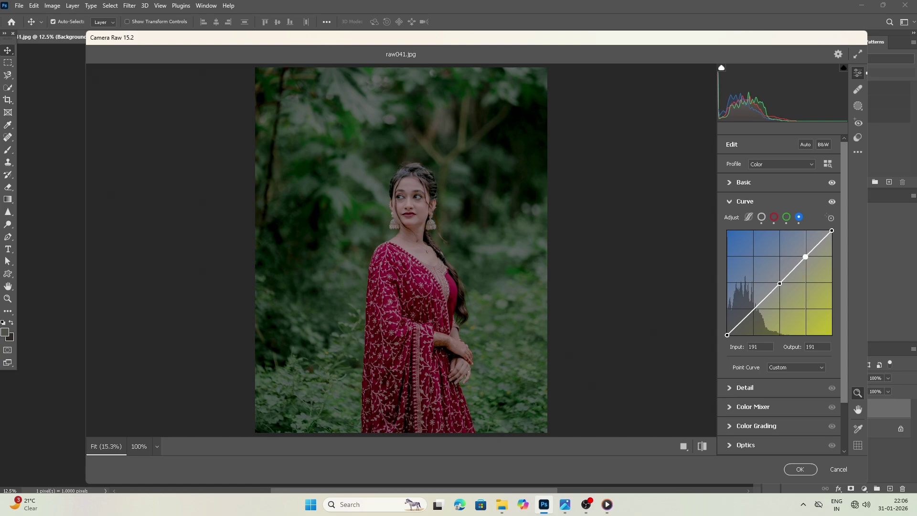
click(758, 207)
Step: Increase the photo's sharpening in the Detail settings
click(754, 221)
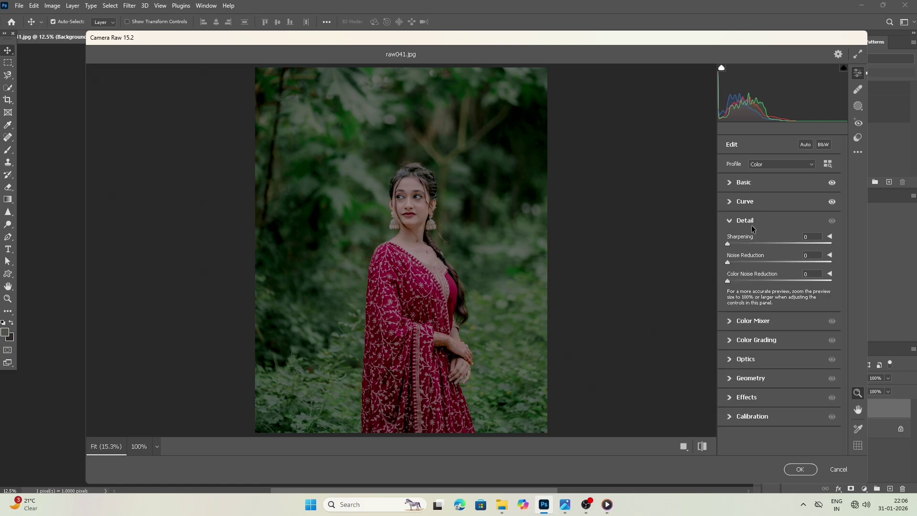
drag(755, 244, 771, 245)
click(750, 221)
Step: Shift the Color Mixer hues to Reds +2, Oranges -6, Yellows -62 and Greens -100, and adjust the hues from Aquas through Magentas
click(748, 239)
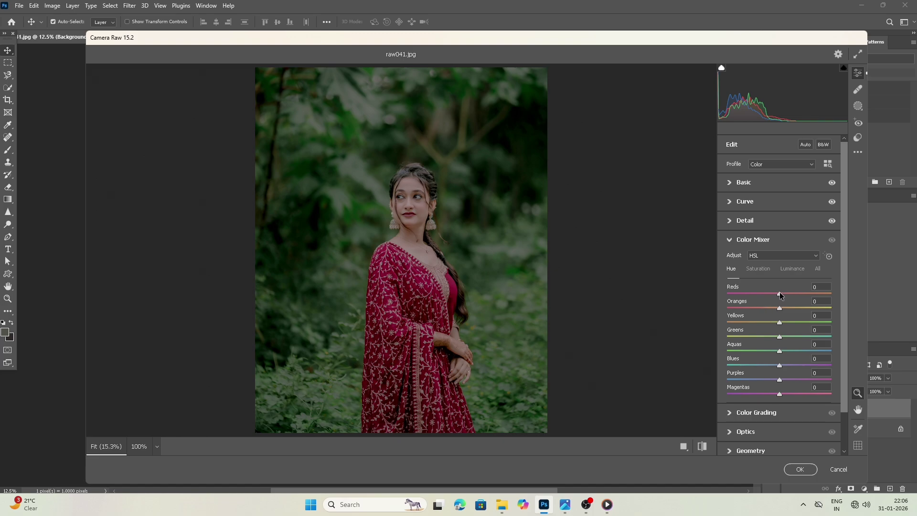
drag(780, 294, 747, 323)
drag(747, 322, 714, 339)
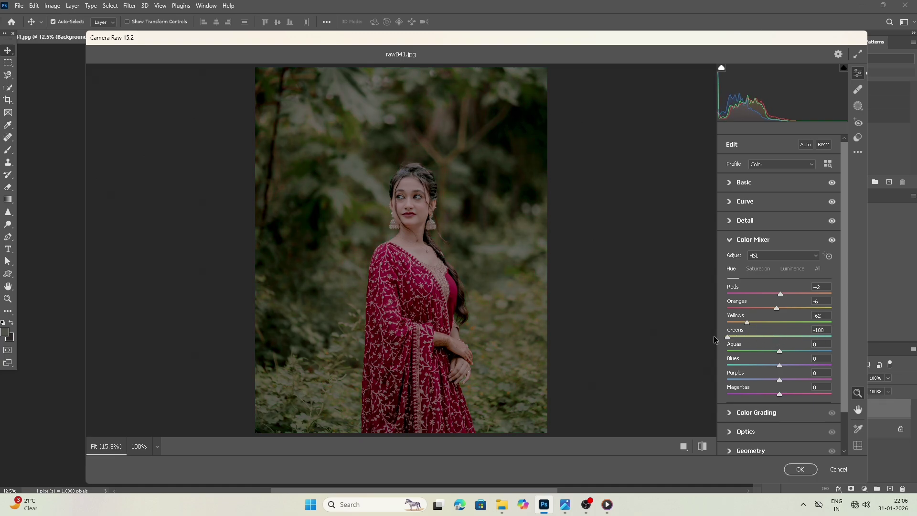
drag(780, 352, 788, 395)
Step: Lower the Color Mixer saturation of Reds slightly, reduce it strongly for Yellows through Aquas, and adjust Blues through Magentas
click(761, 269)
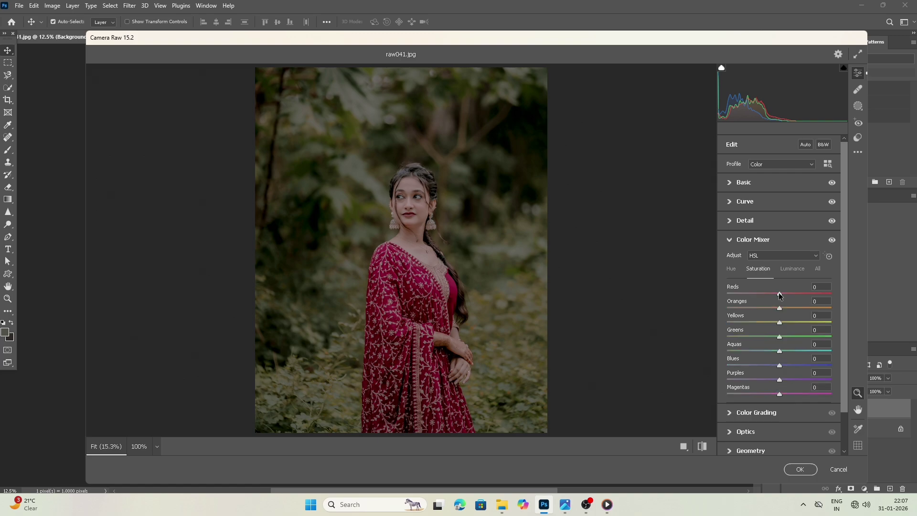
drag(779, 293, 774, 294)
drag(780, 323, 703, 355)
drag(780, 365, 775, 397)
Step: Set the Color Mixer luminance to Reds +24 and Oranges +8, and adjust the luminance of Aquas, Blues and Magentas
click(793, 269)
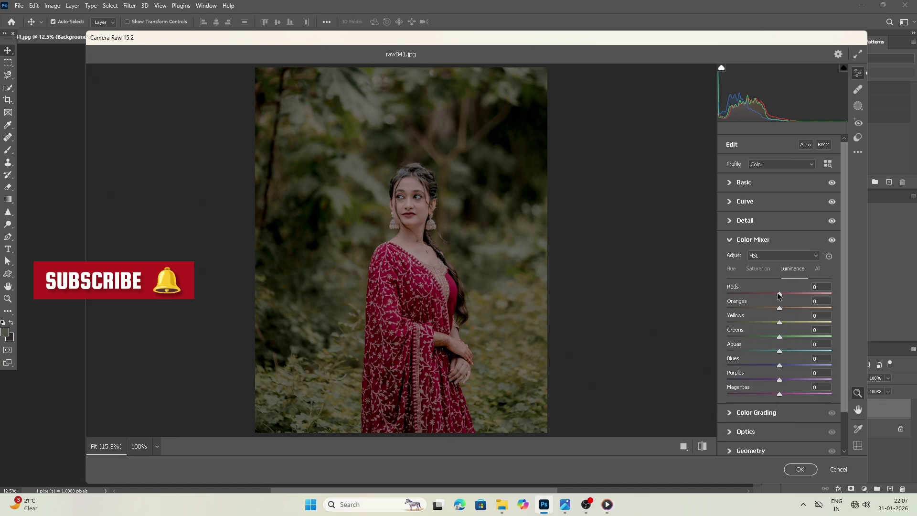
drag(778, 292, 779, 327)
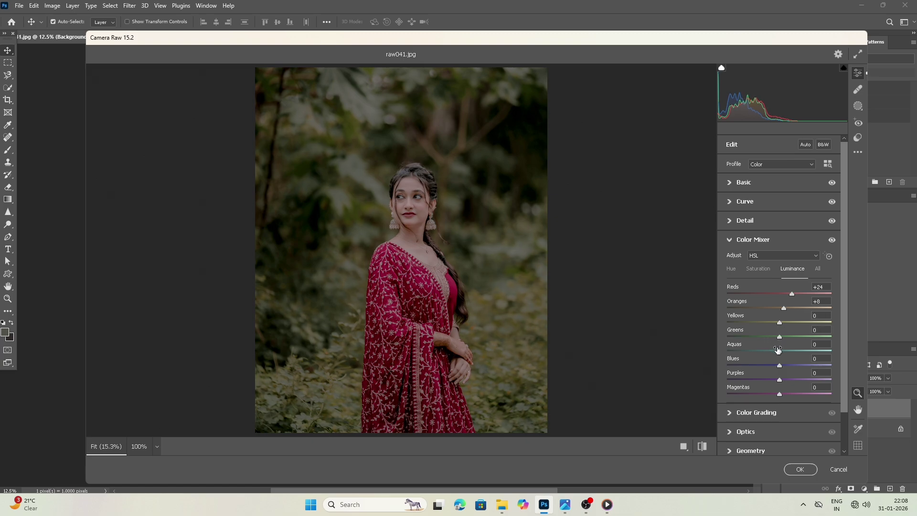
drag(778, 350, 811, 358)
drag(806, 366, 774, 394)
click(741, 243)
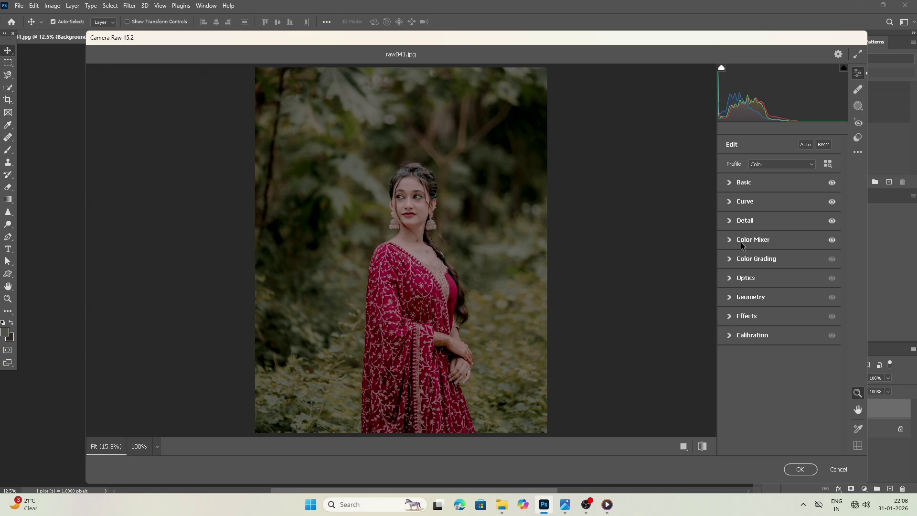
Step: Add the finishing effects with Grain 4 and Vignetting -9
click(738, 317)
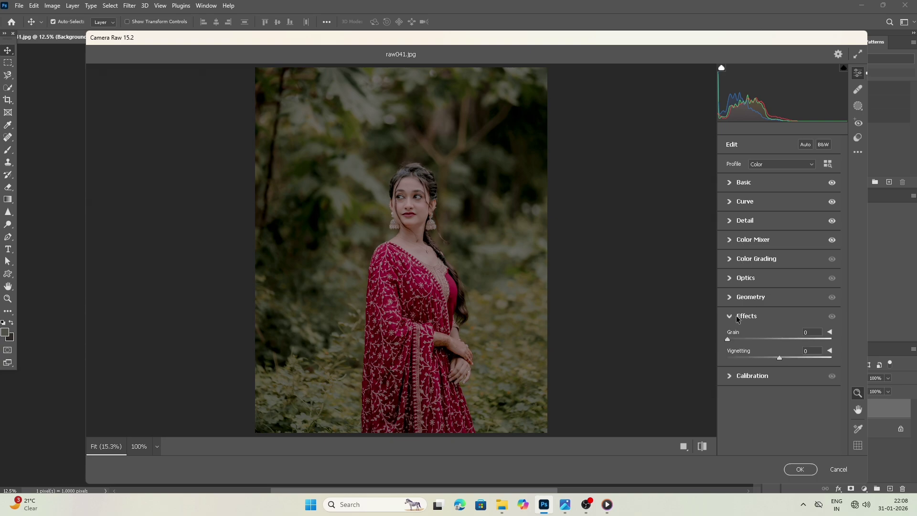
drag(731, 339, 731, 340)
drag(780, 358, 776, 359)
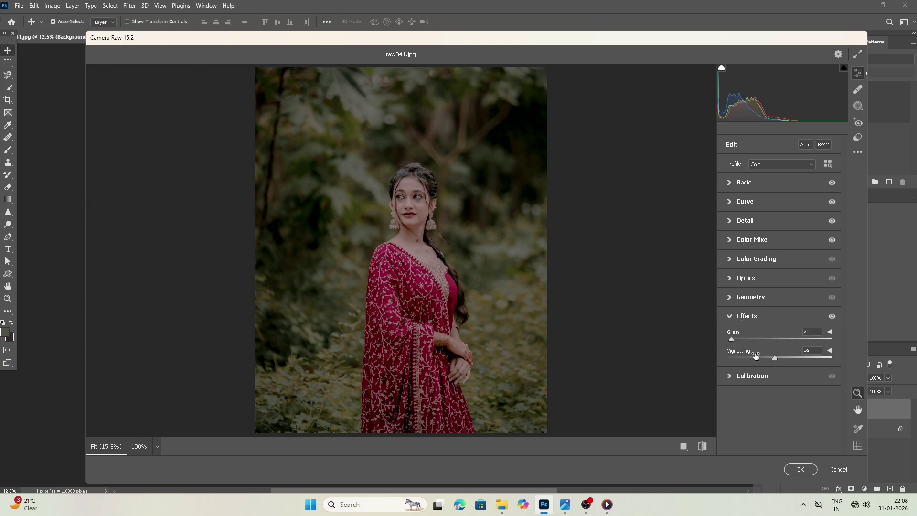
click(735, 316)
Step: Calibrate the primaries: Red Hue +50 and Saturation -30, Green Hue -36 and Saturation +13, Blue Hue -83 and Saturation +22
click(738, 335)
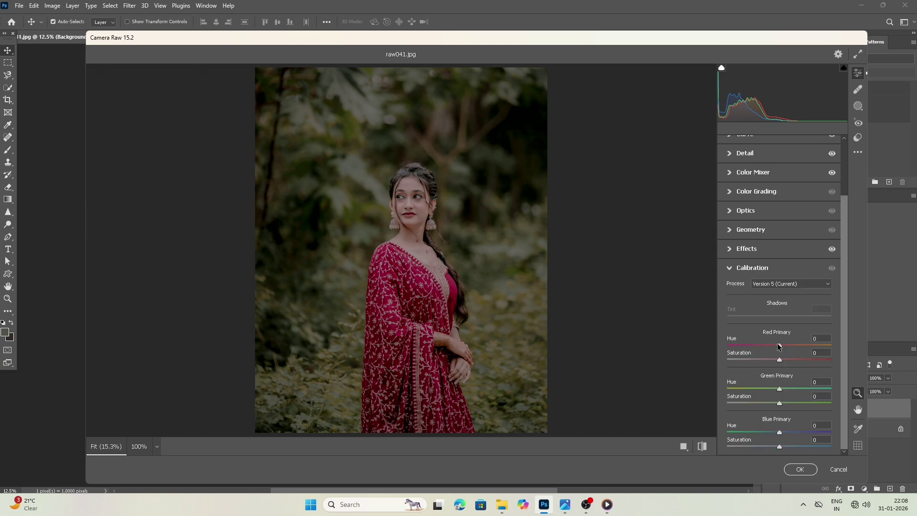
drag(778, 345, 763, 360)
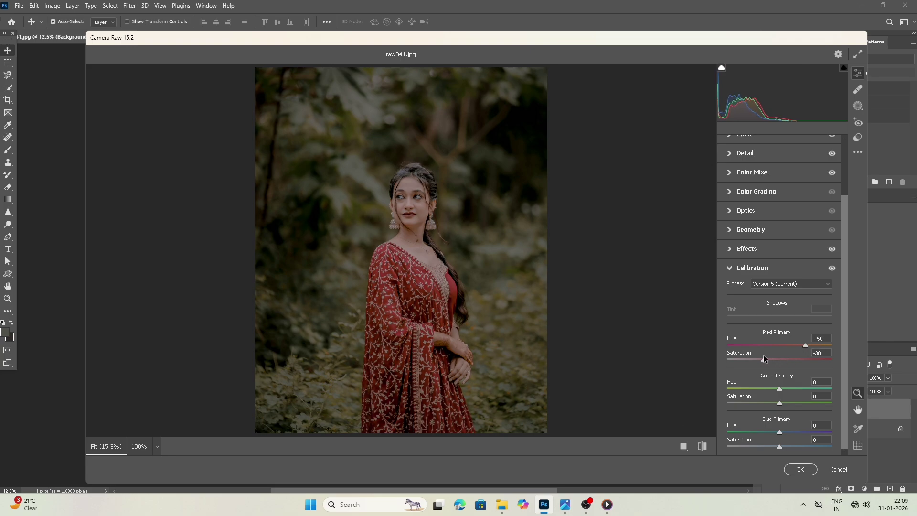
mouse_move(779, 389)
mouse_down()
mouse_move(761, 392)
mouse_move(797, 390)
mouse_move(776, 389)
mouse_up()
drag(780, 432, 786, 450)
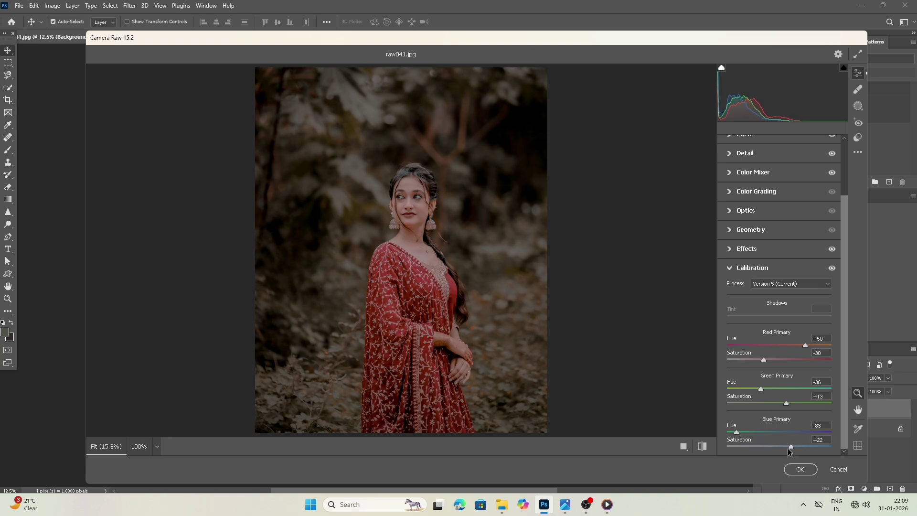
Step: Show the before and after versions side by side, and create a mask of the background
click(683, 447)
drag(570, 183, 592, 237)
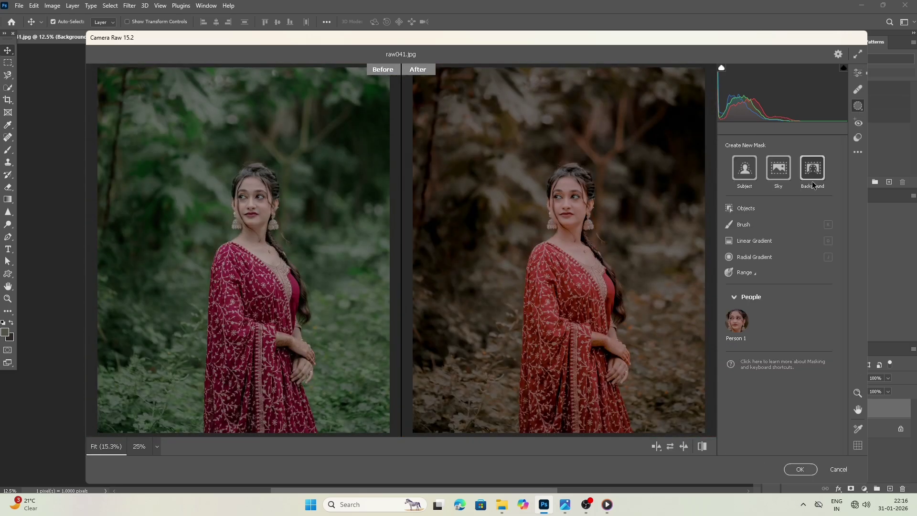
click(813, 160)
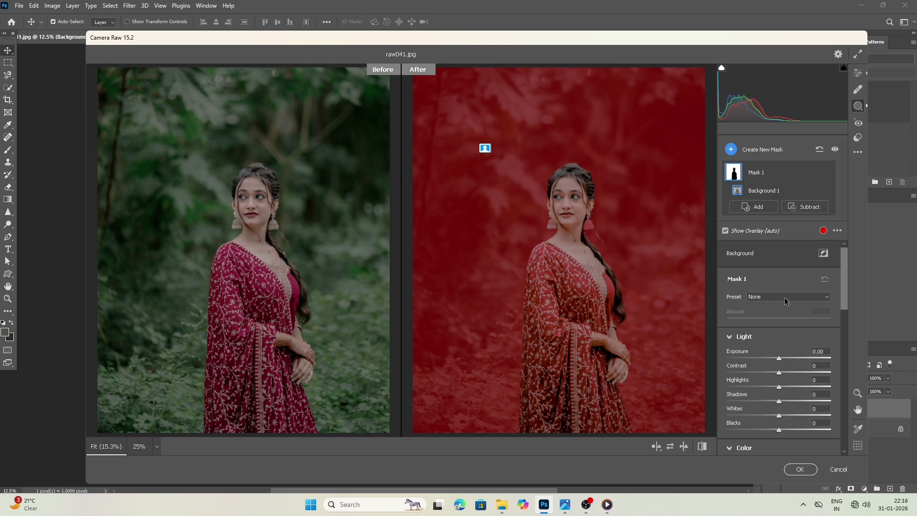
Step: Soften the masked background with Texture -15, Clarity -12 and Sharpness -19
scroll(776, 372, down, 3)
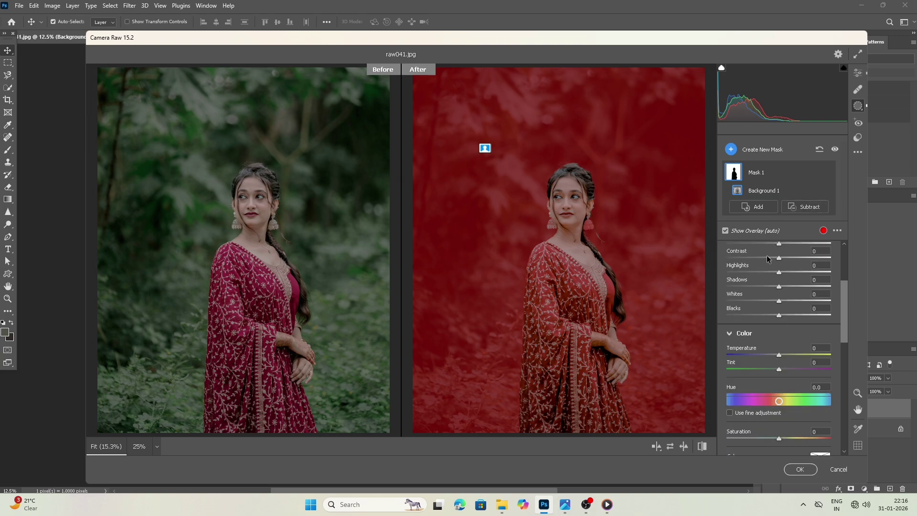
key(y)
scroll(779, 334, down, 10)
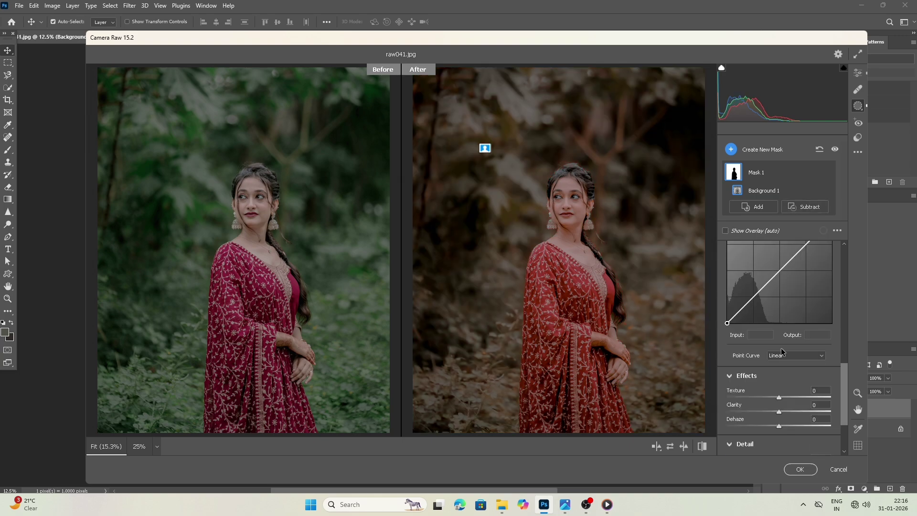
scroll(782, 351, down, 3)
drag(775, 330, 774, 323)
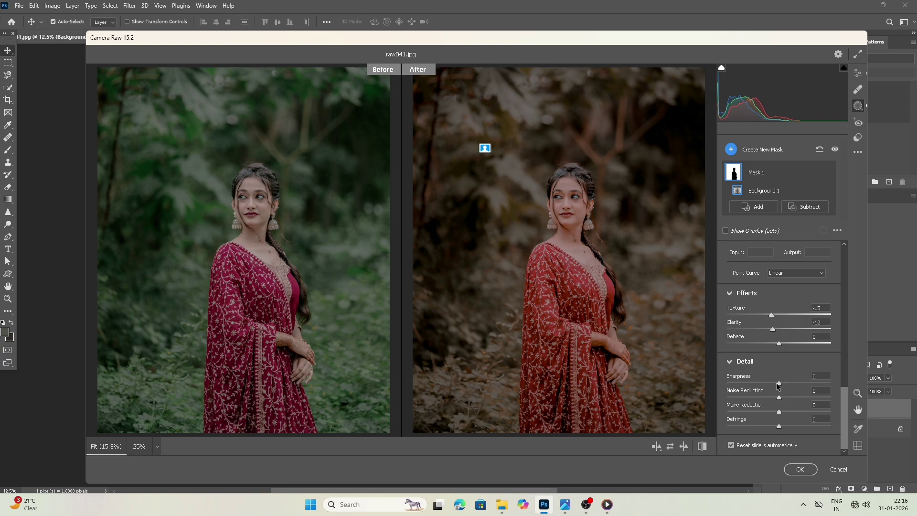
Step: Add a linear gradient mask from the photo's upper edge down to head height, with Texture -28, Clarity -44 and Dehaze -18
click(731, 149)
click(752, 222)
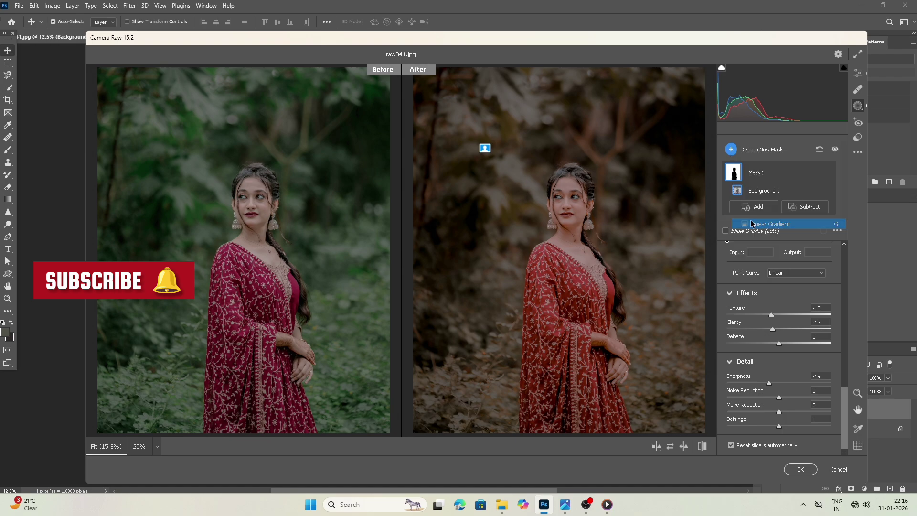
drag(506, 71, 529, 192)
scroll(758, 382, down, 10)
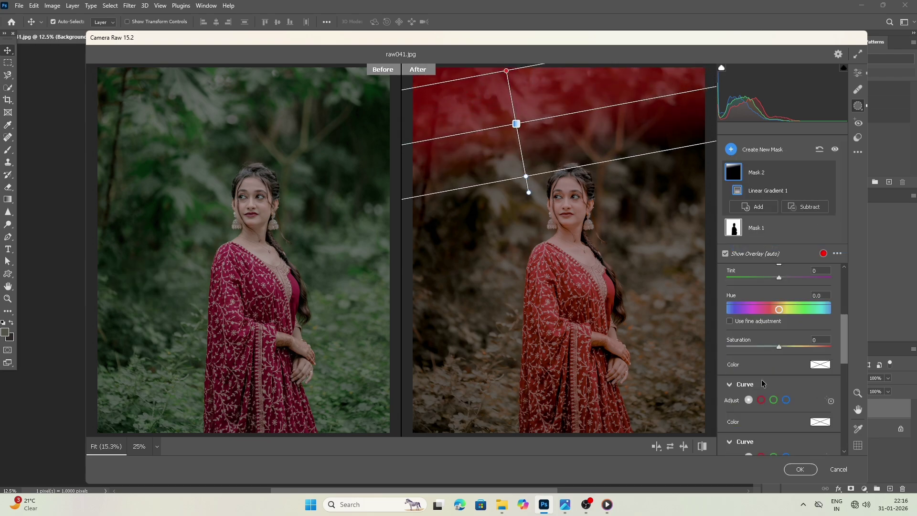
click(763, 329)
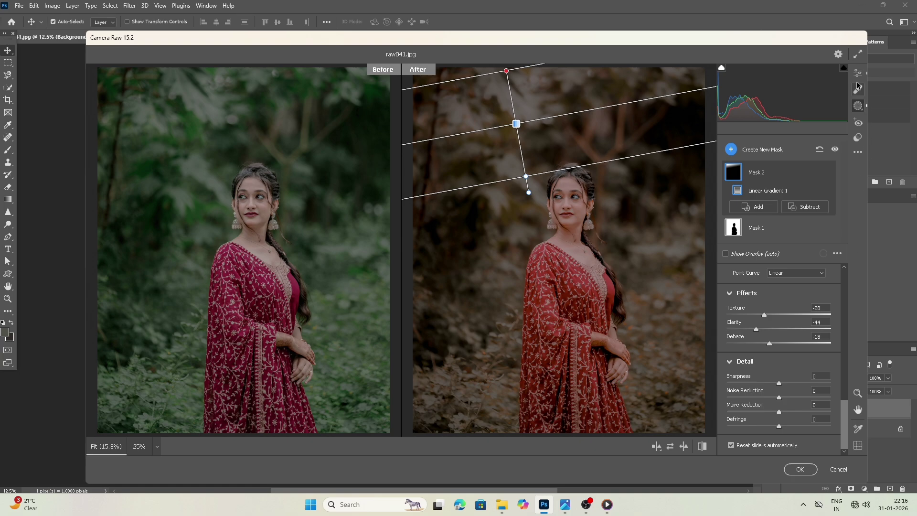
Step: Apply the Camera Raw edits to the Background copy layer and compare the graded portrait with the original by toggling the layer's visibility
click(858, 73)
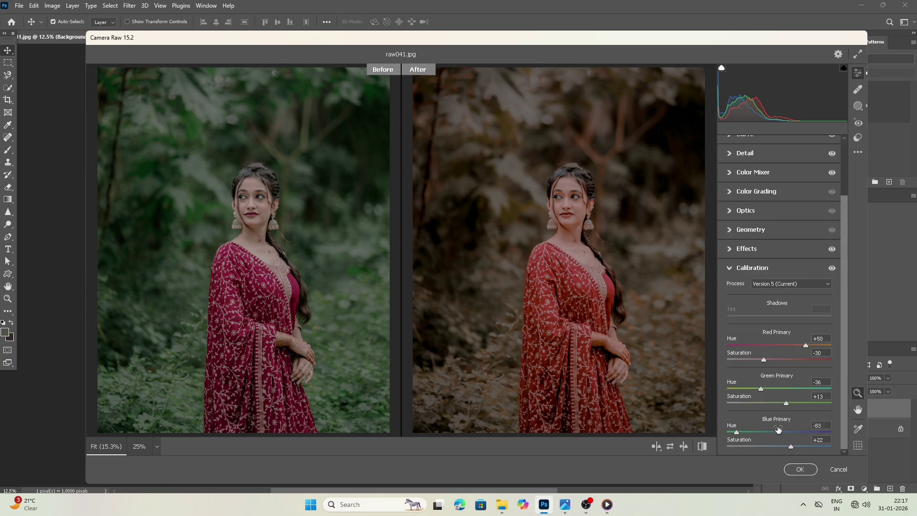
click(791, 468)
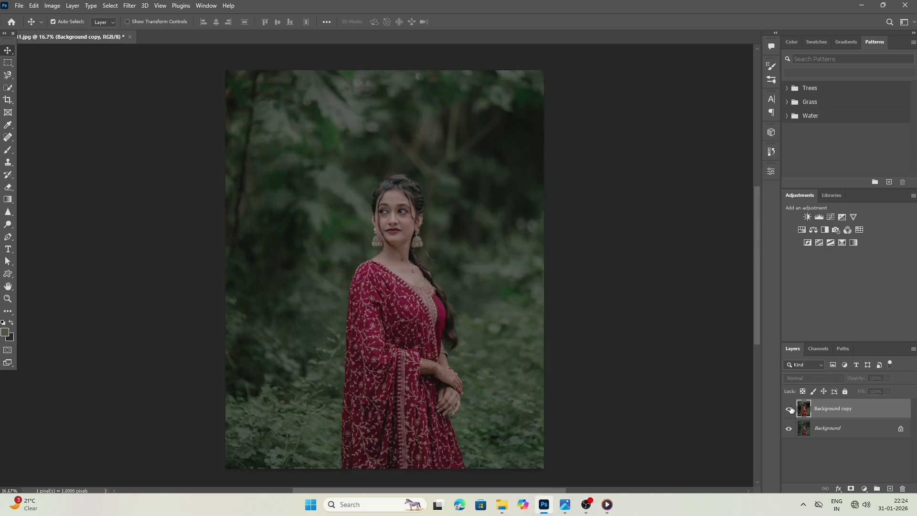
click(790, 410)
click(789, 410)
click(789, 410)
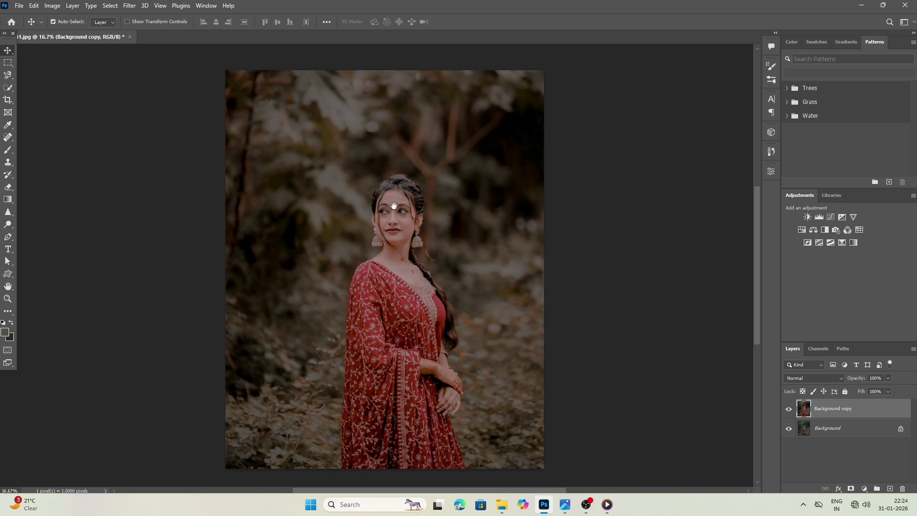
Step: Smooth the forehead skin using the Mixer Brush at a size of 125 px, sampling the nearby skin tone
scroll(394, 205, up, 4)
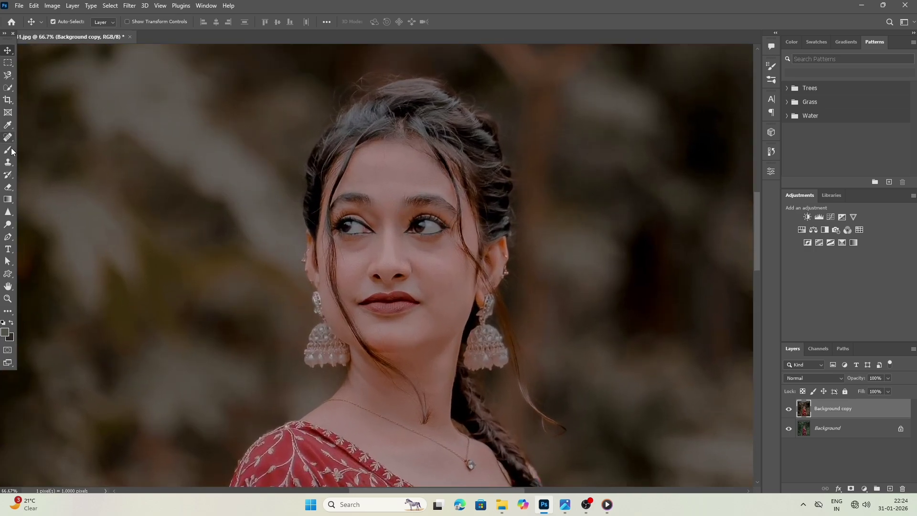
right_click(12, 151)
click(62, 176)
scroll(397, 178, up, 1)
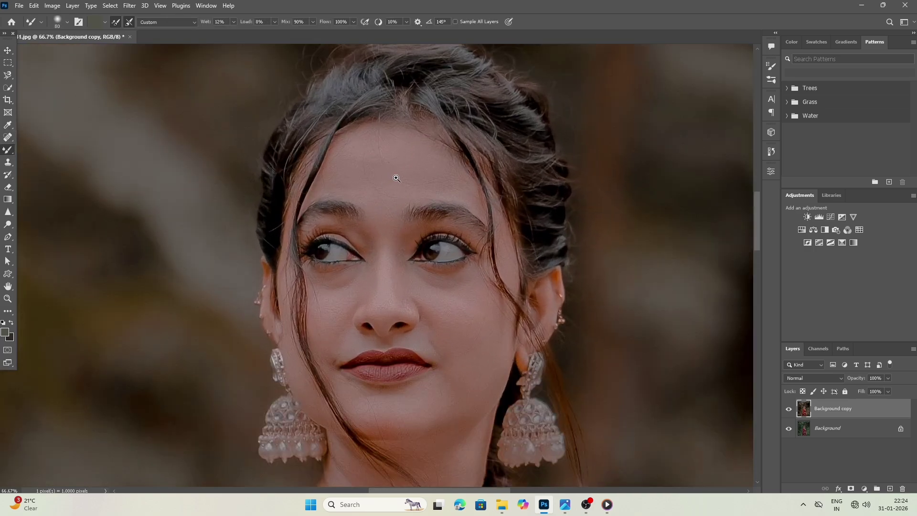
key(bracketright)
key(bracketright)
key(bracketright)
alt+click(361, 169)
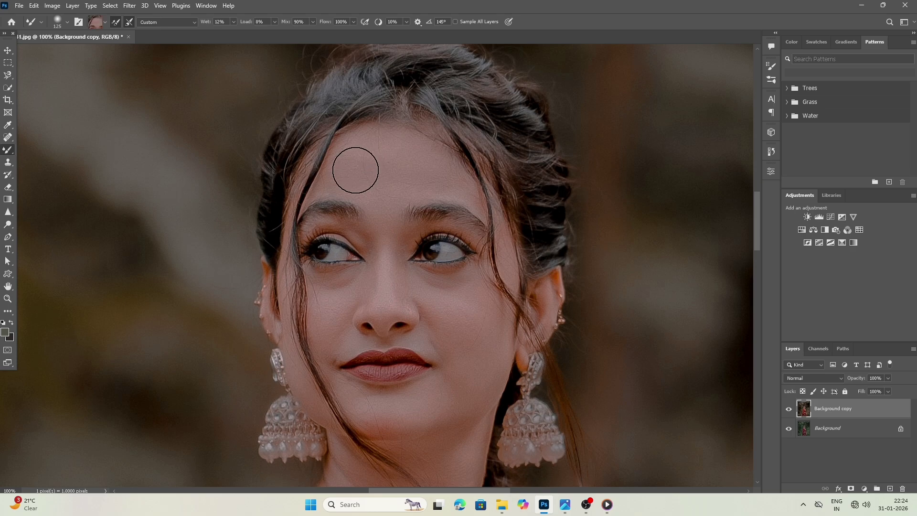
mouse_move(356, 170)
mouse_down()
mouse_move(389, 157)
mouse_move(420, 170)
mouse_move(352, 174)
mouse_move(441, 174)
mouse_move(417, 167)
mouse_up()
Step: Smooth the skin under the eyes and on the cheeks with the Mixer Brush reduced to 70 px
key(bracketleft)
key(bracketleft)
key(bracketleft)
key(bracketleft)
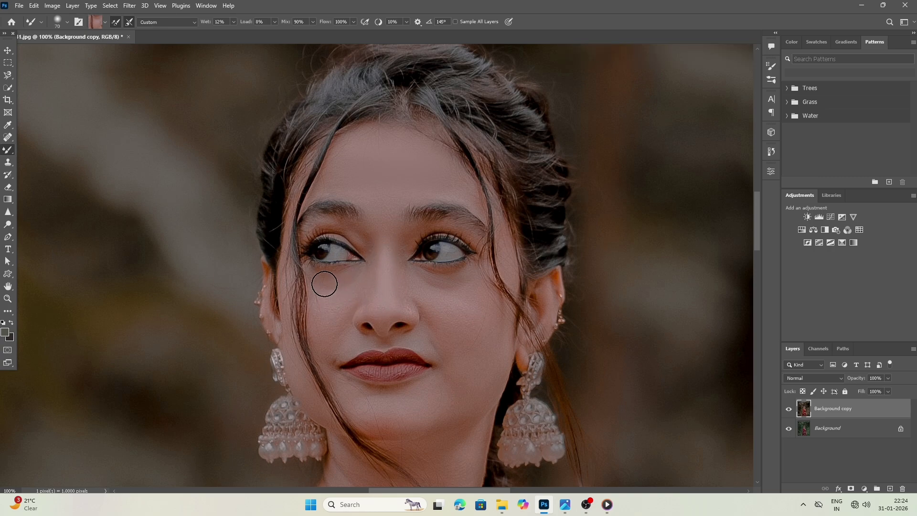
alt+click(434, 291)
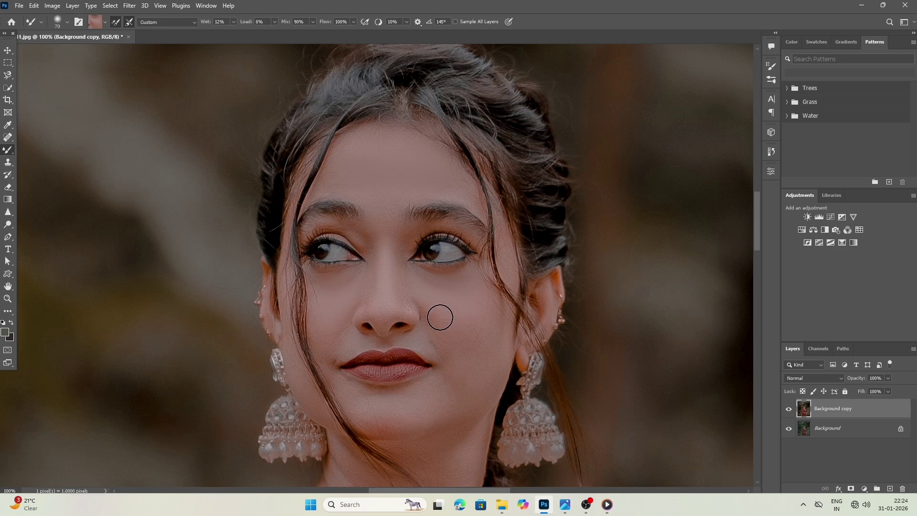
alt+click(502, 270)
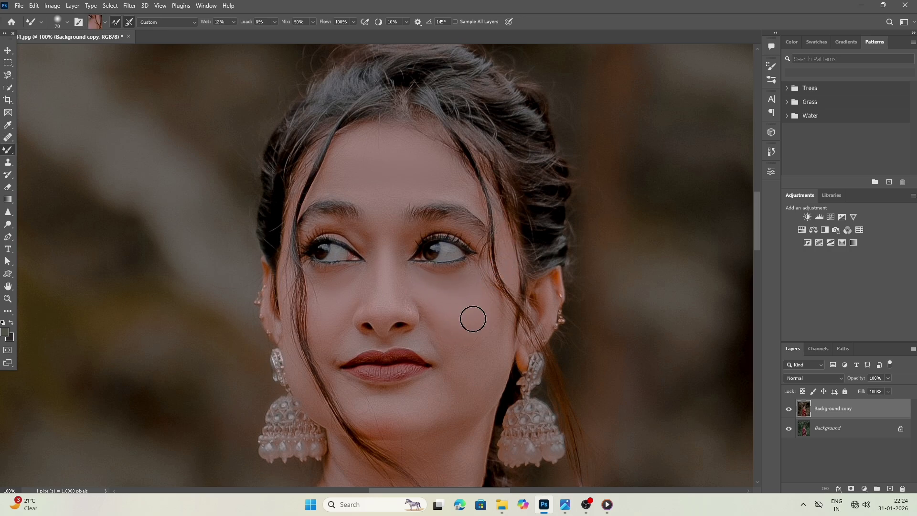
Step: Blend the skin on the nose and around the mouth, sampling the skin tone near each area
scroll(473, 317, down, 1)
alt+click(384, 266)
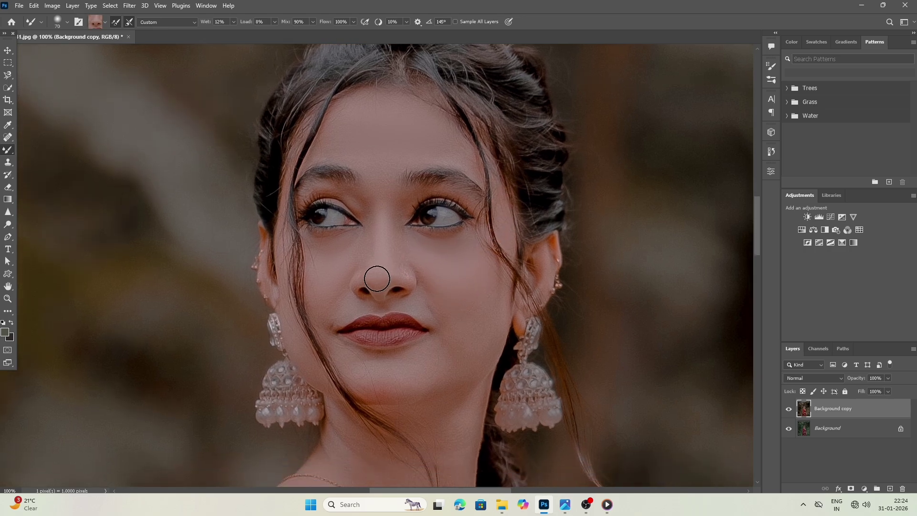
alt+click(340, 315)
alt+click(419, 306)
alt+click(328, 315)
alt+click(400, 369)
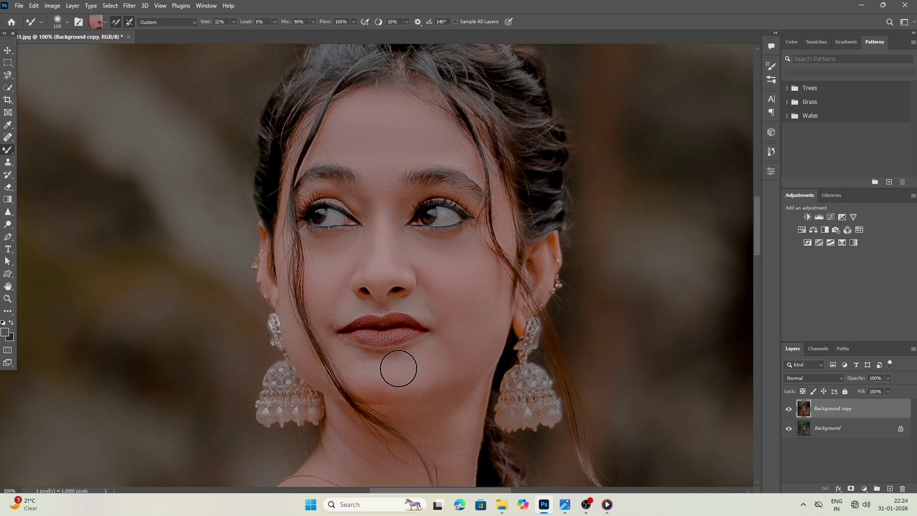
Step: Smooth the chin, the cheek and the skin between the eyes with the Mixer Brush at 100 px
alt+click(401, 370)
key(bracketright)
key(bracketright)
key(bracketright)
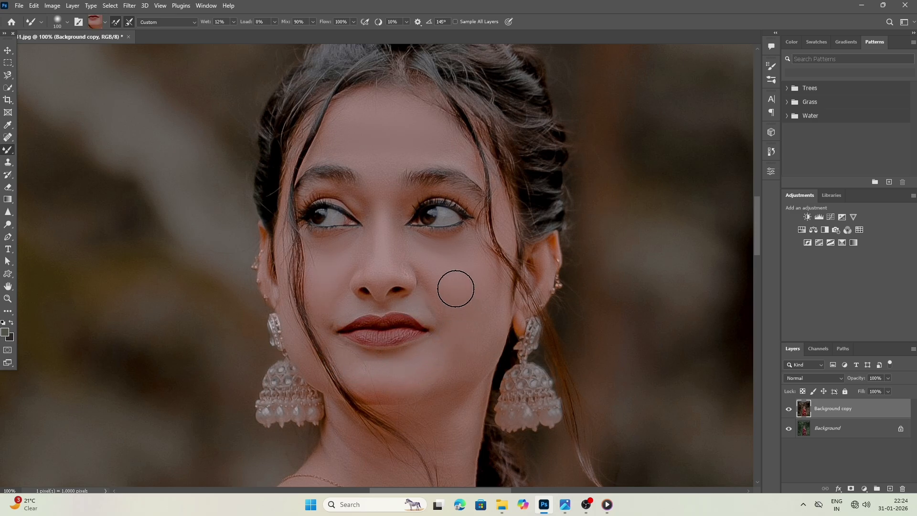
alt+click(413, 245)
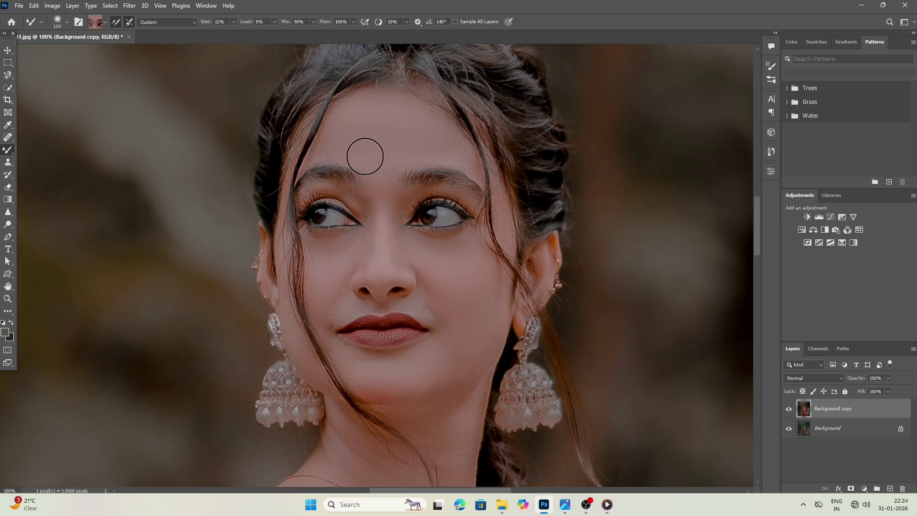
Step: Smooth the skin on the neck and upper chest around the necklace with the Mixer Brush
scroll(364, 154, down, 5)
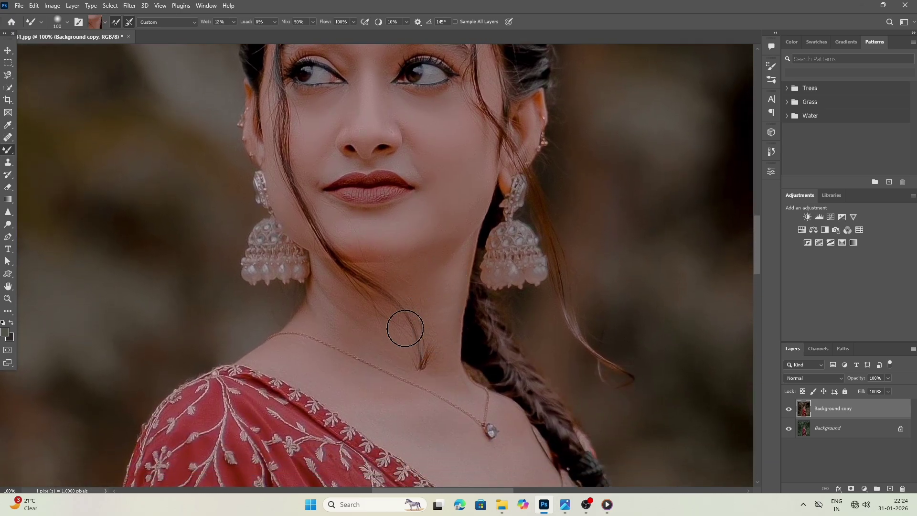
alt+click(323, 276)
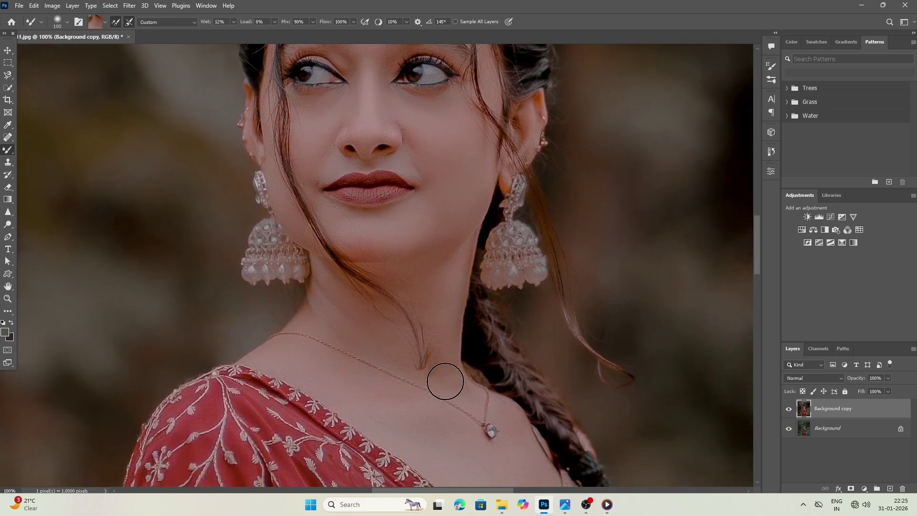
drag(440, 375, 452, 382)
drag(424, 333, 428, 248)
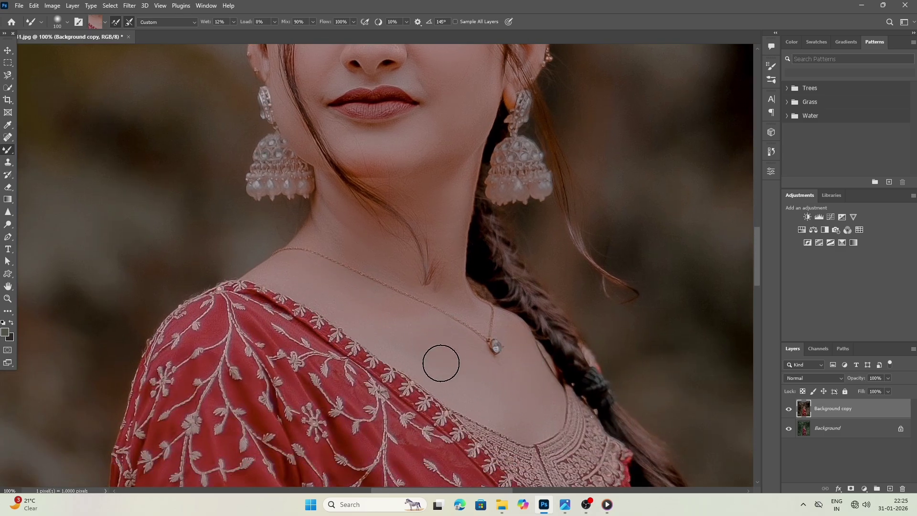
Step: Smooth the skin on the forearms and hands with the Mixer Brush enlarged to 175 px
scroll(476, 368, down, 4)
scroll(478, 358, up, 2)
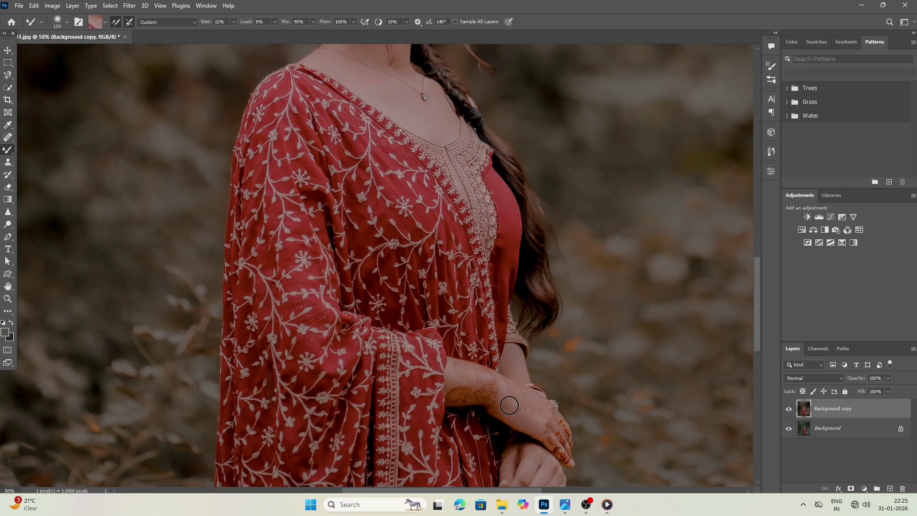
key(bracketright)
key(bracketright)
key(bracketright)
alt+click(518, 371)
scroll(514, 387, down, 3)
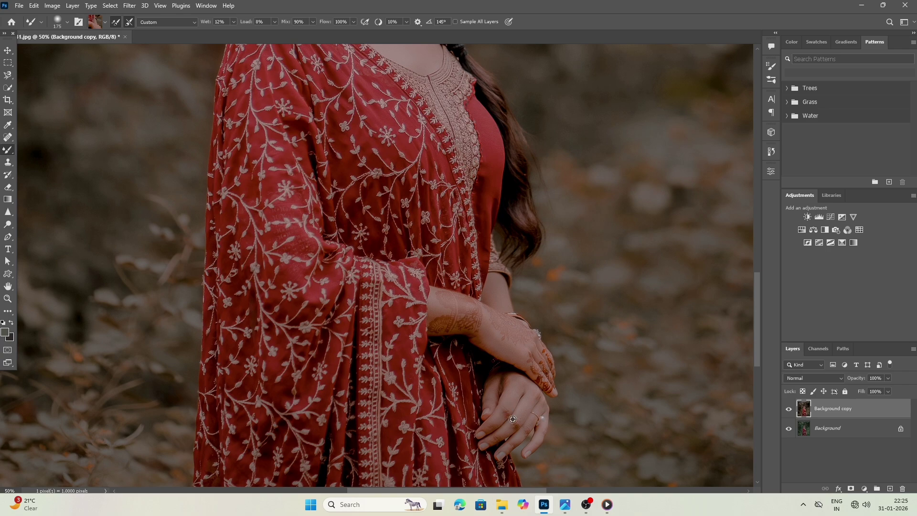
scroll(514, 411, down, 3)
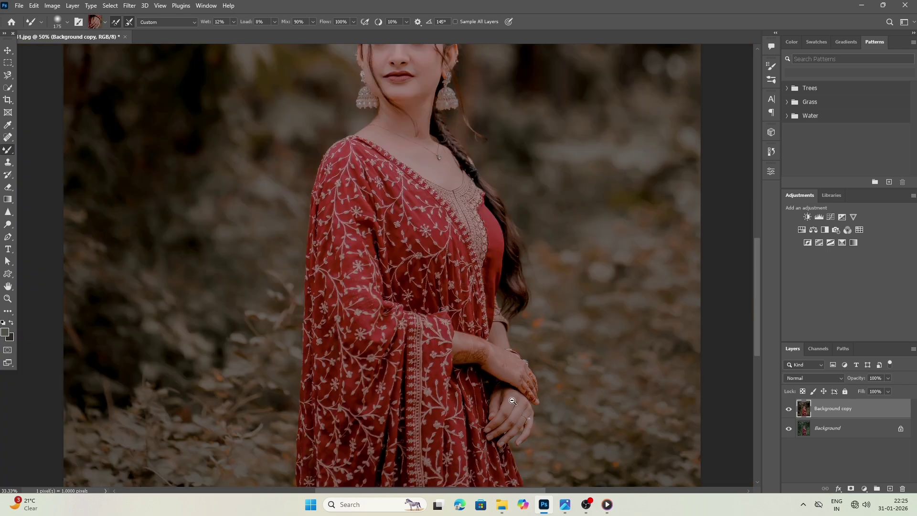
drag(464, 281, 391, 260)
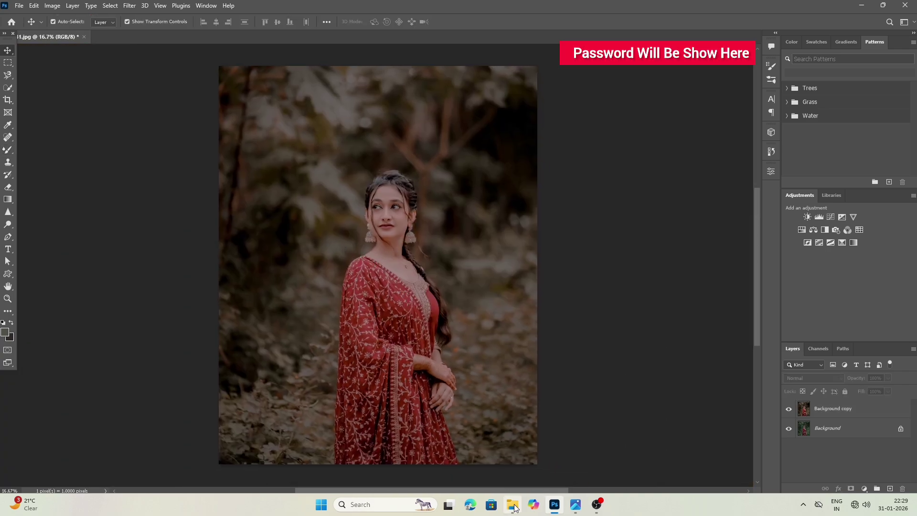
Step: Place the black-shadow fade PNG from New folder (5) into the graded portrait as a new layer
click(554, 502)
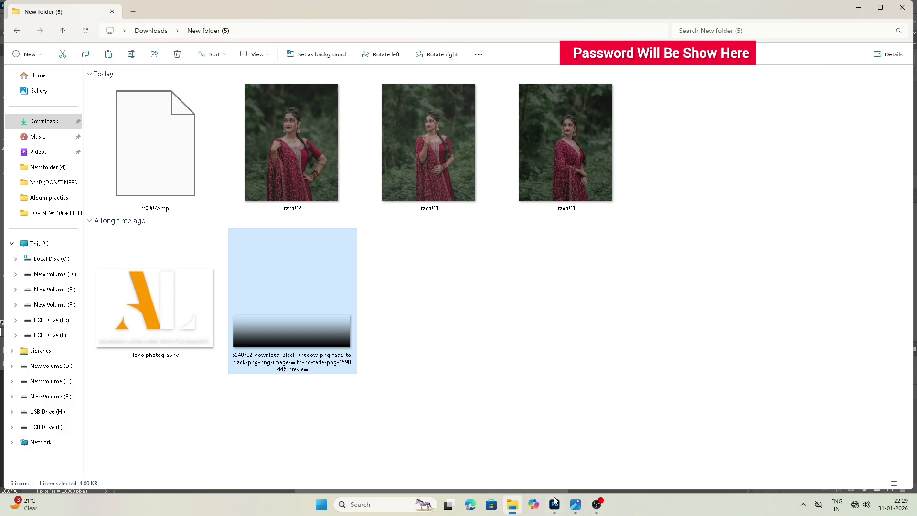
drag(554, 502, 398, 386)
drag(440, 250, 649, 231)
key(Return)
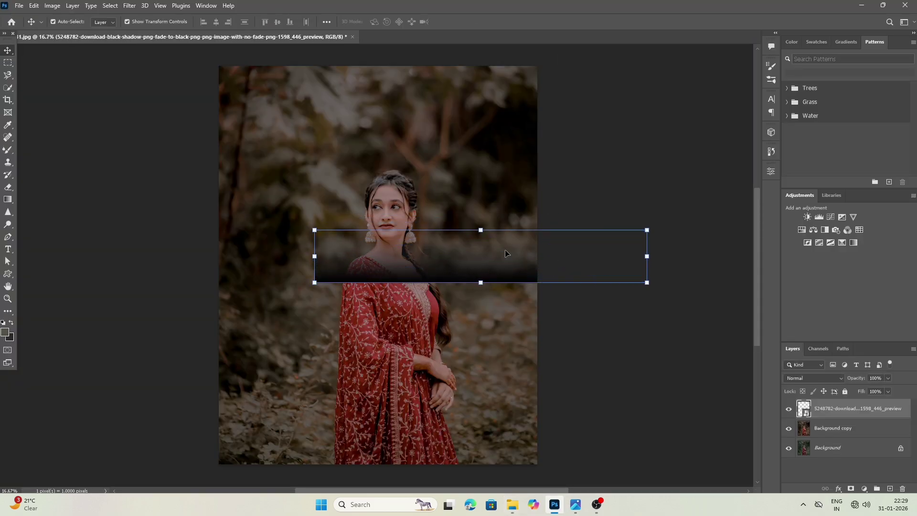
Step: Enlarge the shadow to span the photo's lower edge, shift it partly below the canvas, and set its fill to 71%
drag(506, 253, 414, 435)
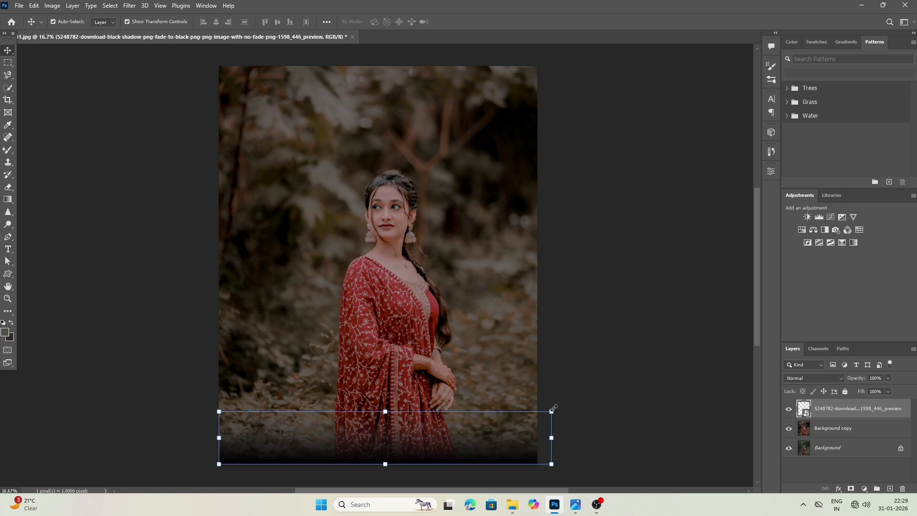
drag(552, 409, 571, 399)
key(Return)
key(Return)
drag(453, 406, 463, 441)
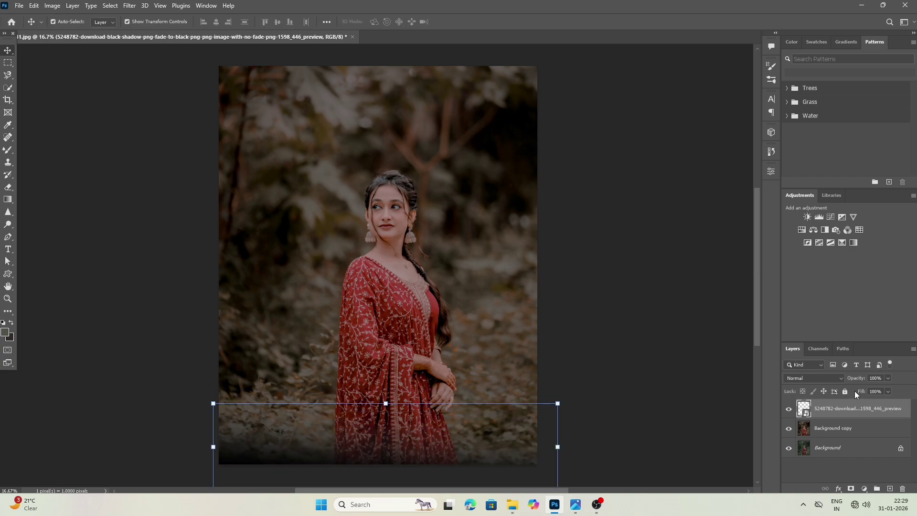
click(888, 393)
drag(891, 403, 881, 405)
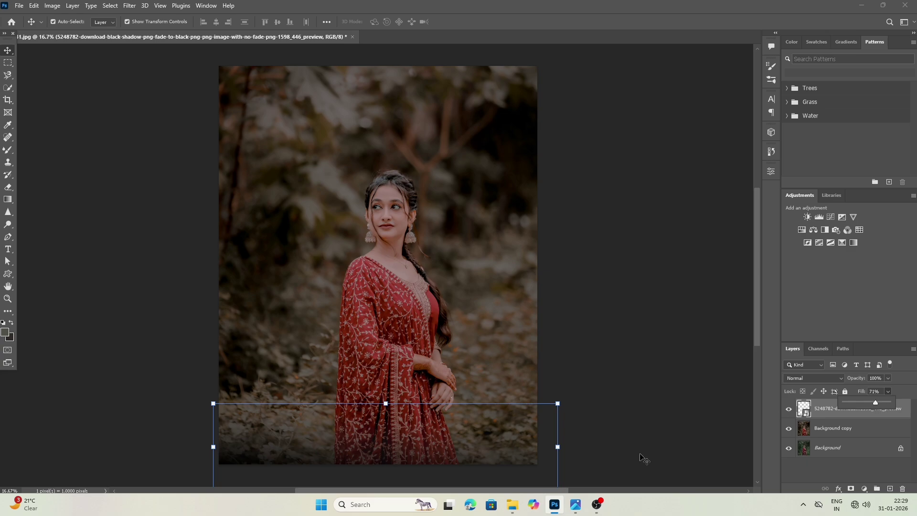
Step: Place the logo photography image on the background beside the woman's draped sleeve and merge all visible layers
click(513, 505)
drag(169, 294, 301, 328)
key(Return)
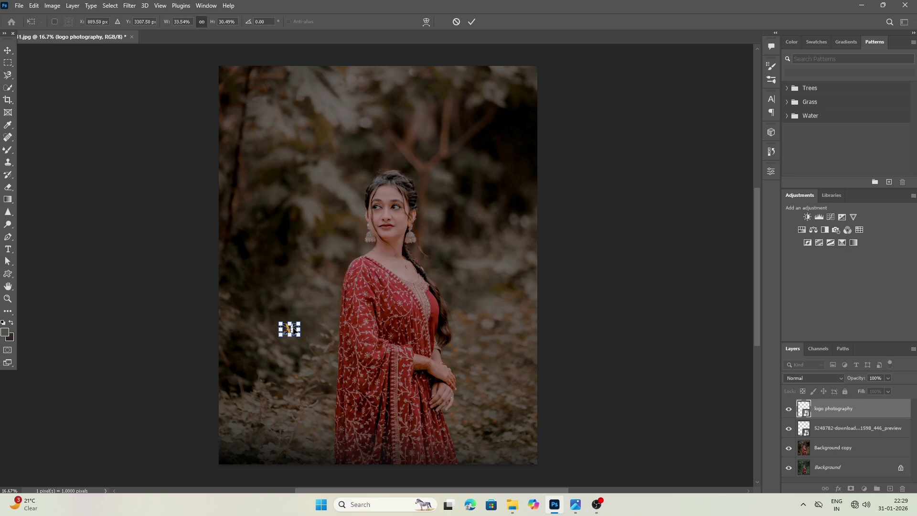
key(Return)
right_click(854, 414)
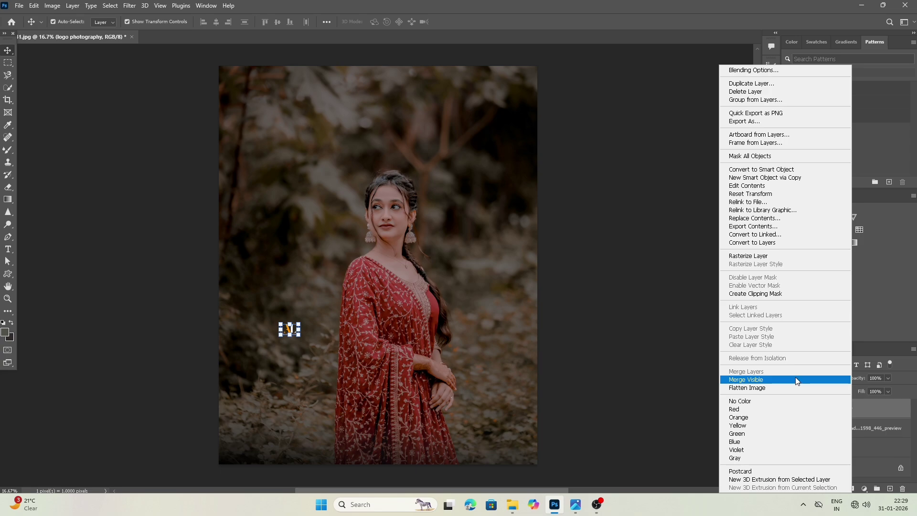
click(797, 380)
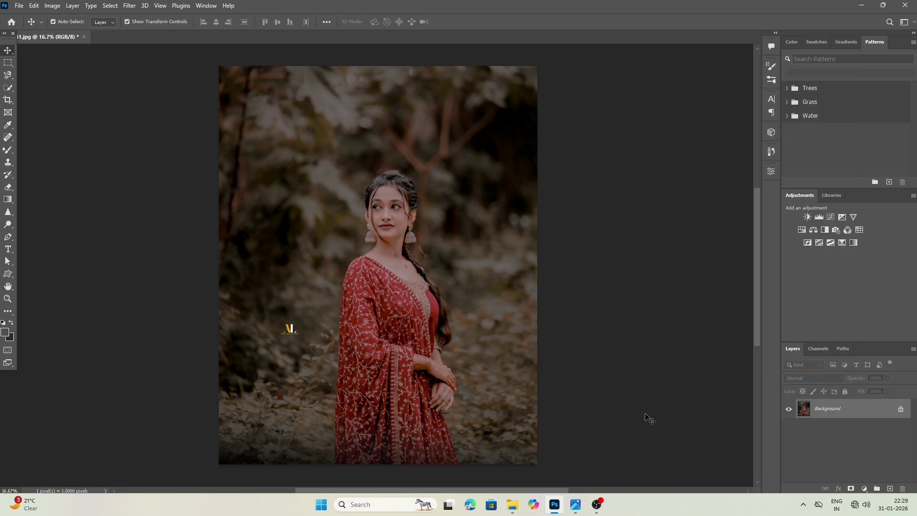
Step: Open raw042 as a separate document and set its Levels to input 23, 1.12, 225 and output 1, 246
click(513, 505)
drag(310, 173, 668, 406)
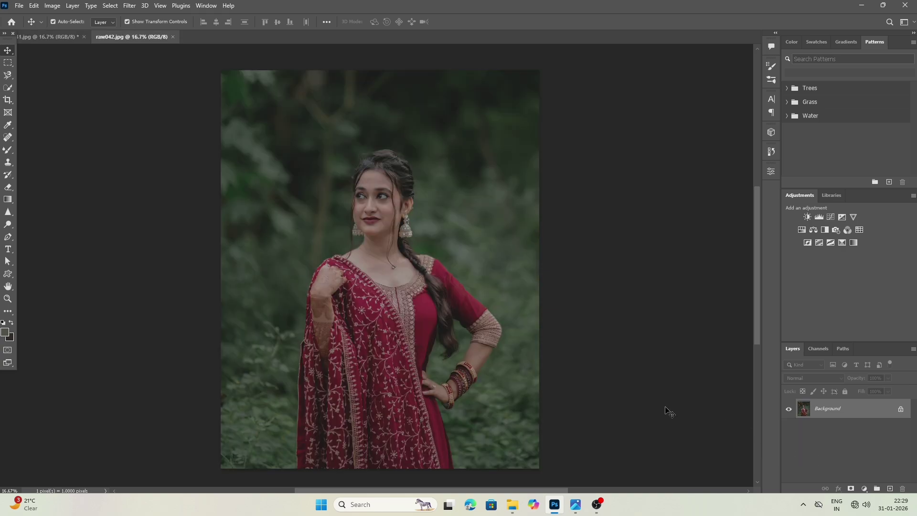
key(ctrl+l)
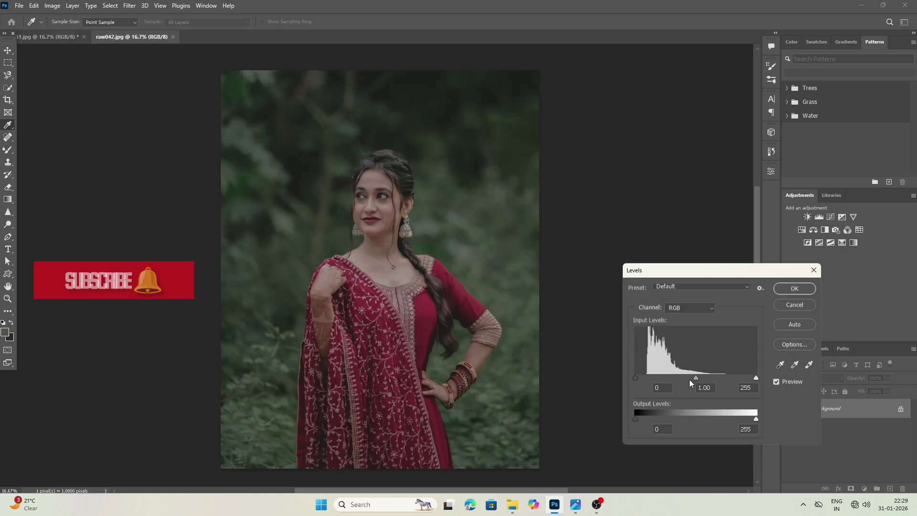
drag(635, 378, 645, 381)
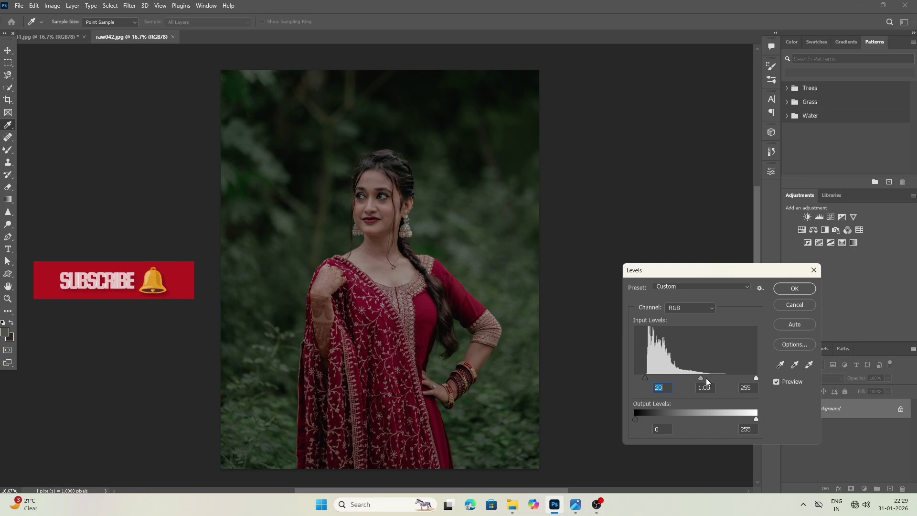
drag(701, 378, 698, 381)
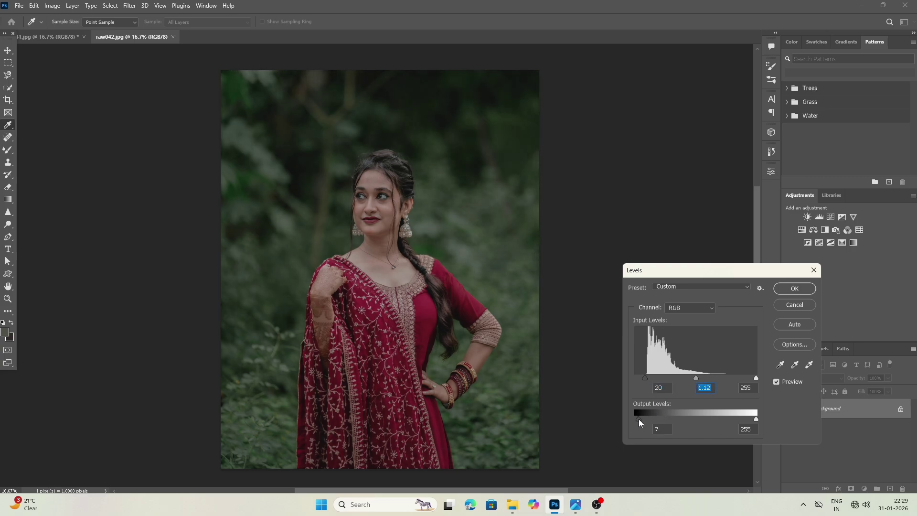
drag(639, 419, 636, 420)
drag(646, 378, 648, 378)
drag(755, 377, 743, 380)
click(795, 288)
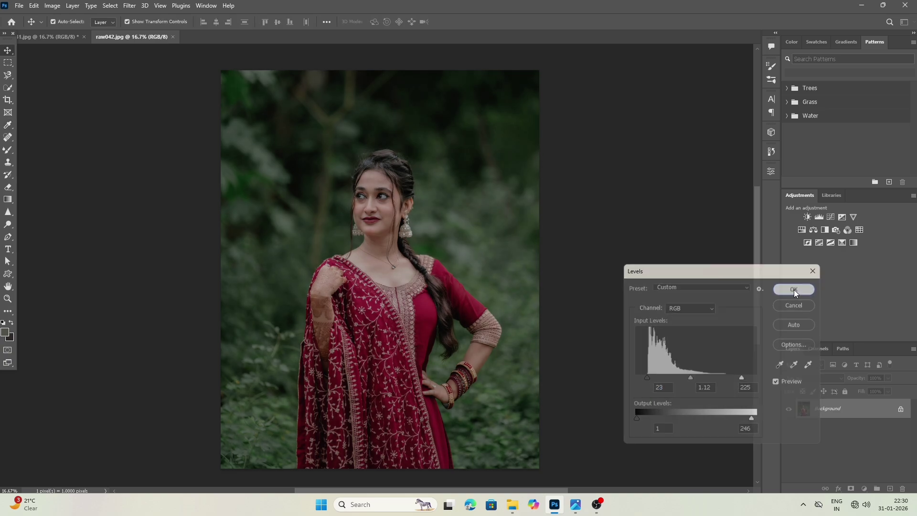
Step: Grade the raw042 portrait with the Camera Raw Filter by loading the V0007.xmp settings from New folder (5)
click(130, 6)
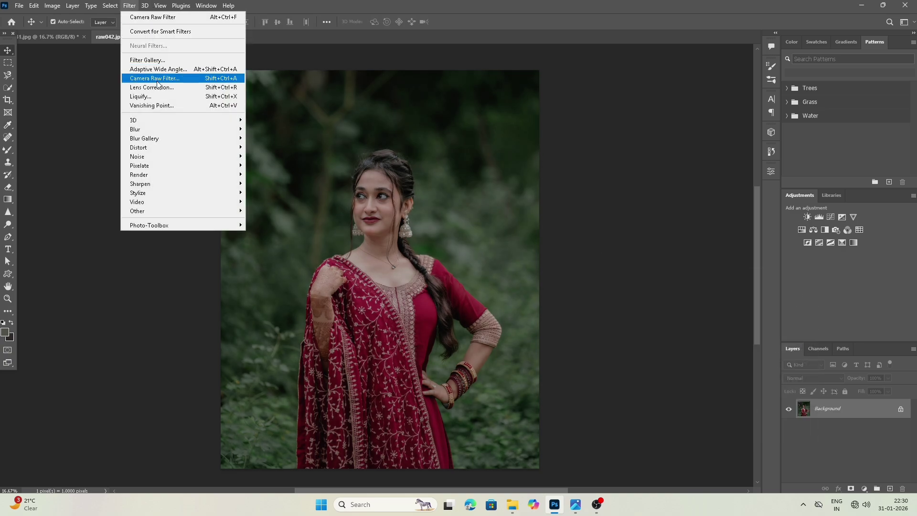
click(196, 90)
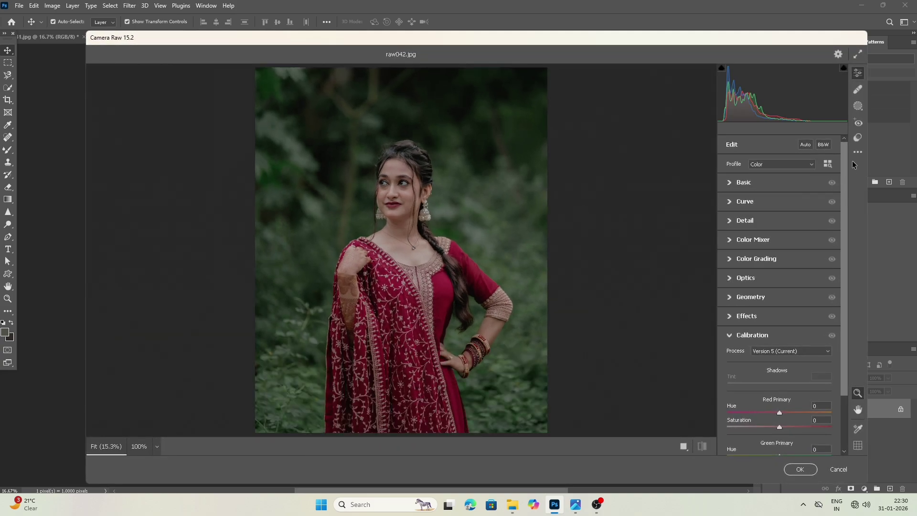
click(858, 153)
click(781, 265)
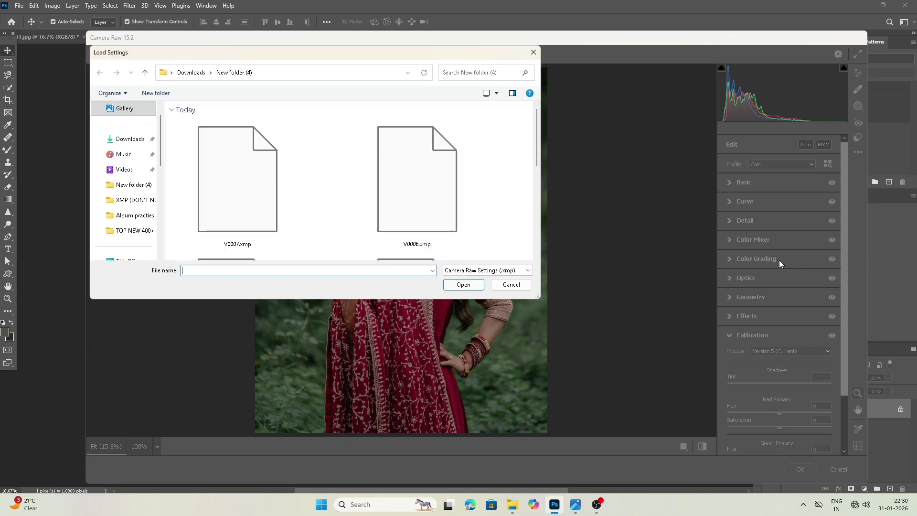
click(191, 73)
double_click(209, 168)
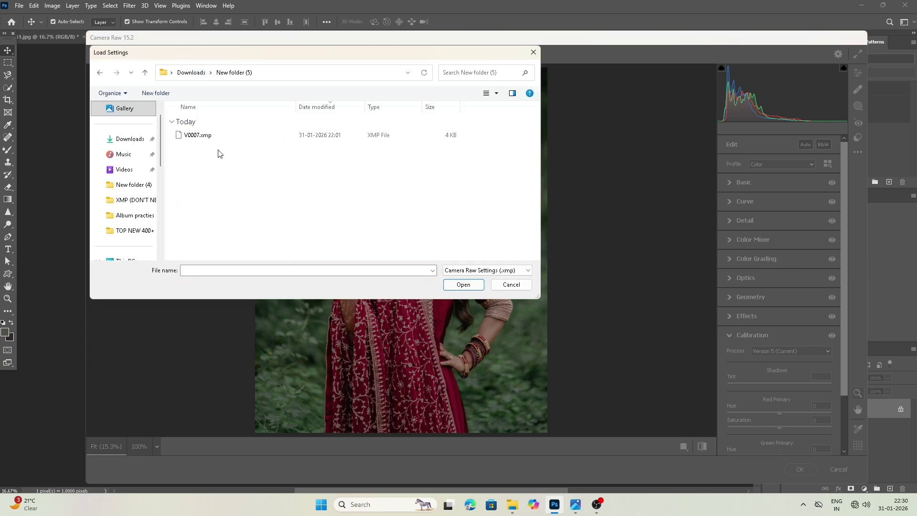
double_click(223, 139)
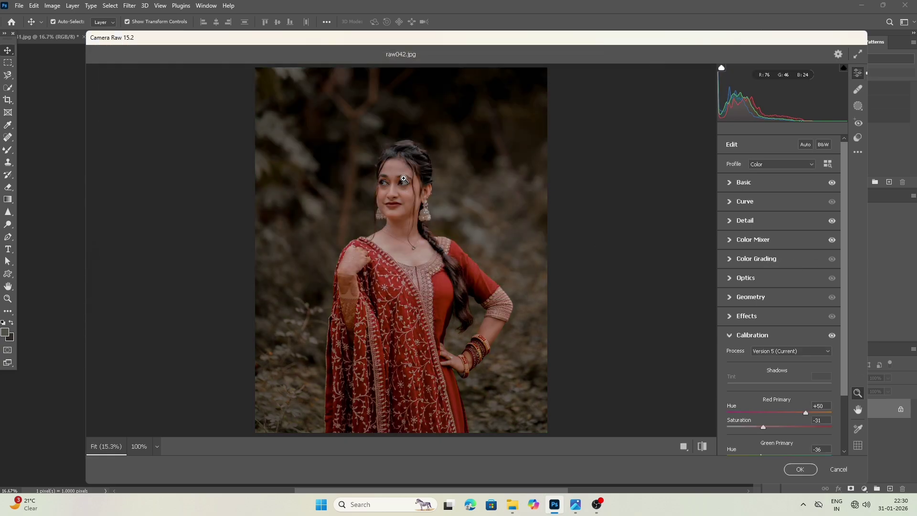
click(404, 178)
click(800, 469)
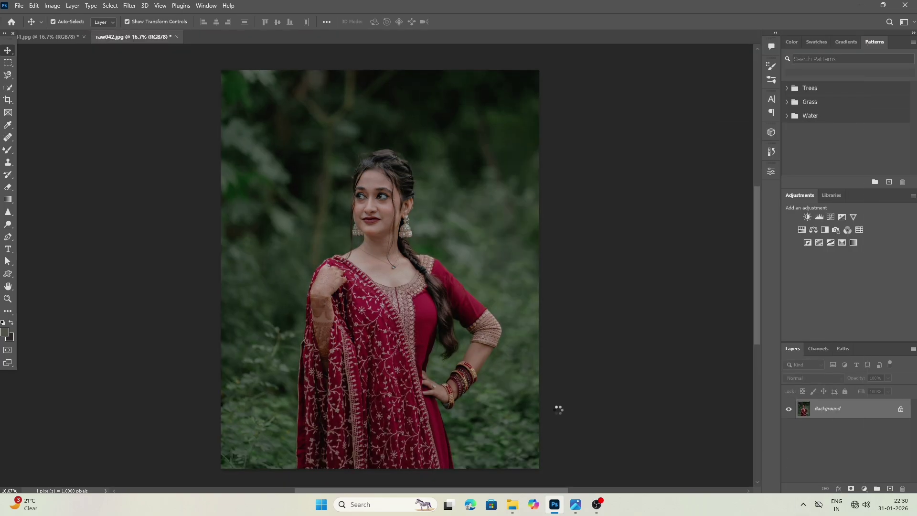
Step: Open raw043 from New folder (5) as a separate Photoshop document
click(512, 505)
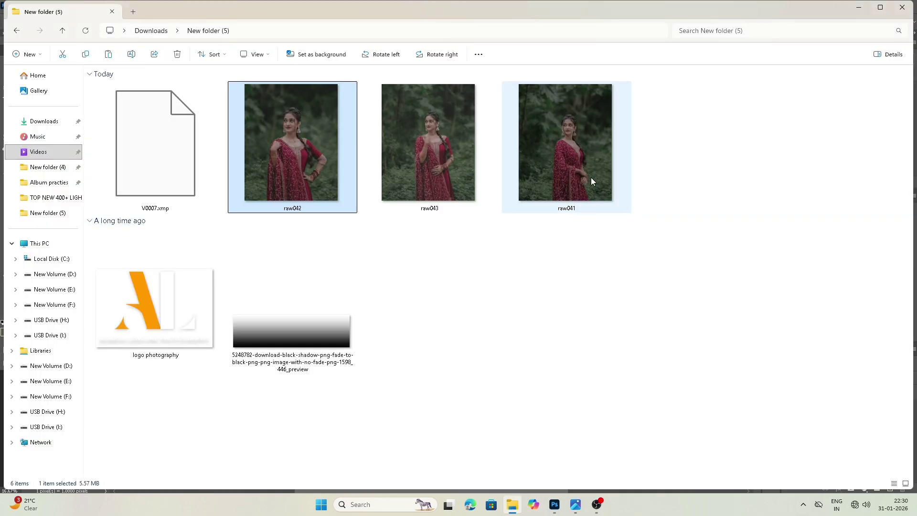
click(458, 185)
click(554, 504)
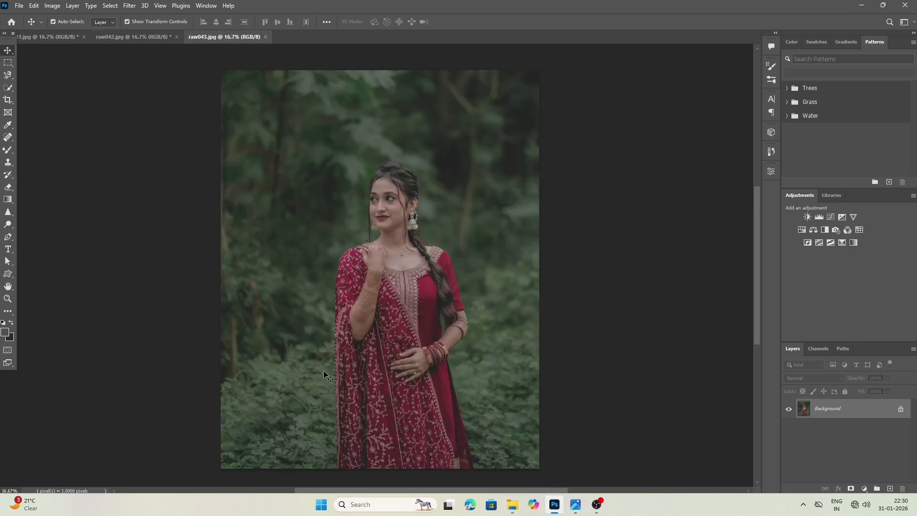
Step: Adjust raw043's Levels with input black at 27, midtones at 1.04 and output black at 11
key(ctrl+l)
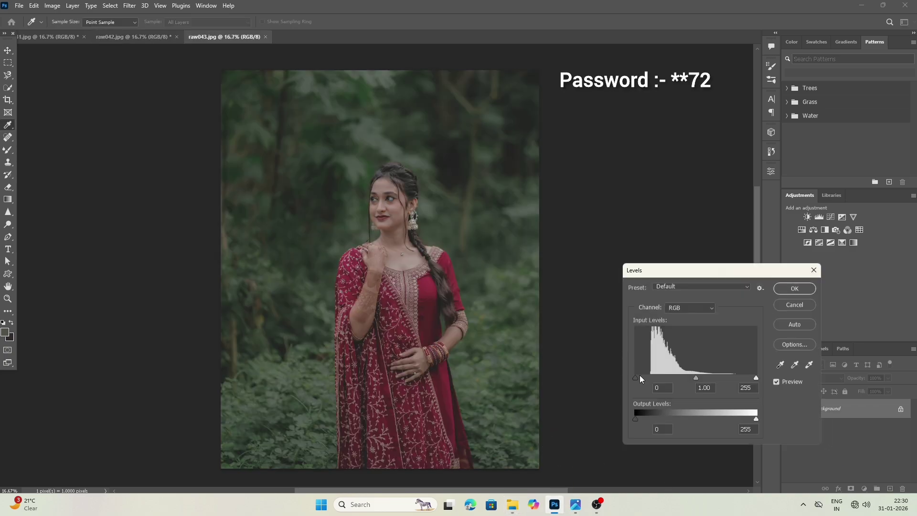
drag(640, 375, 650, 376)
drag(636, 418, 641, 417)
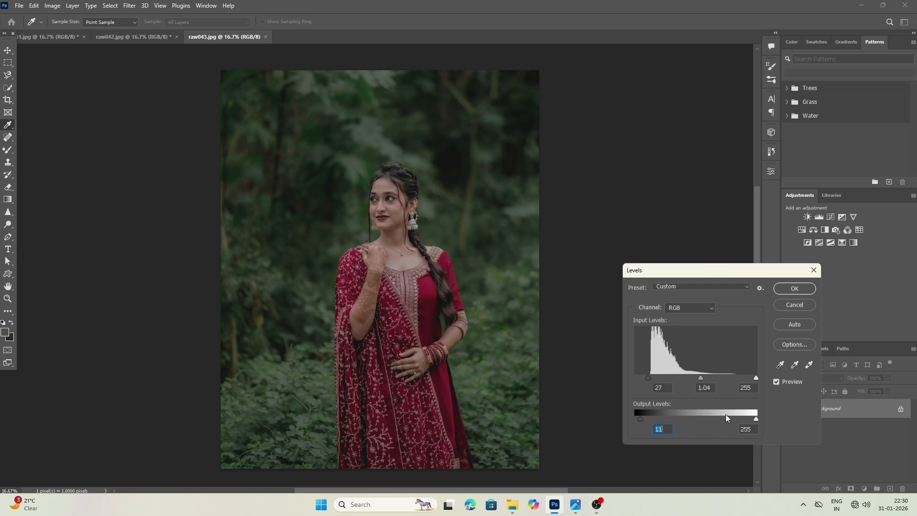
drag(750, 377, 651, 376)
click(776, 291)
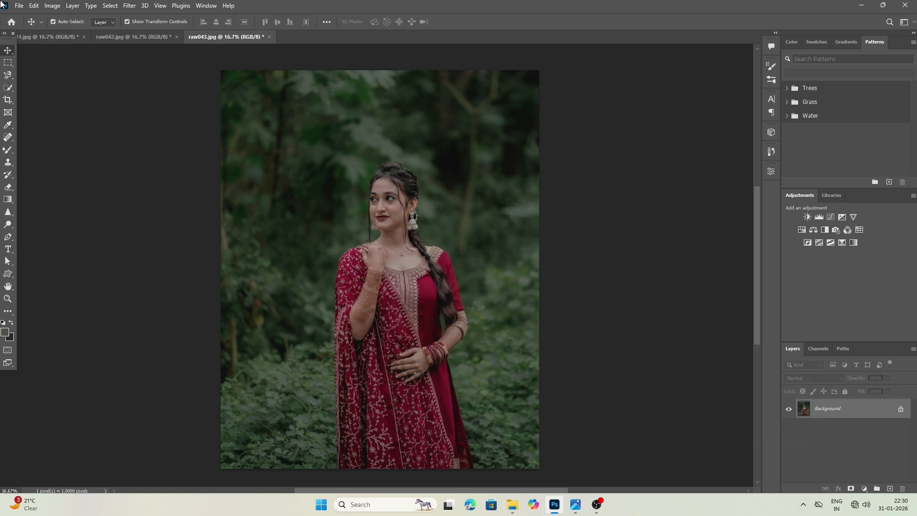
Step: Reapply the last-used Camera Raw Filter settings to the raw043 portrait
click(129, 5)
click(143, 16)
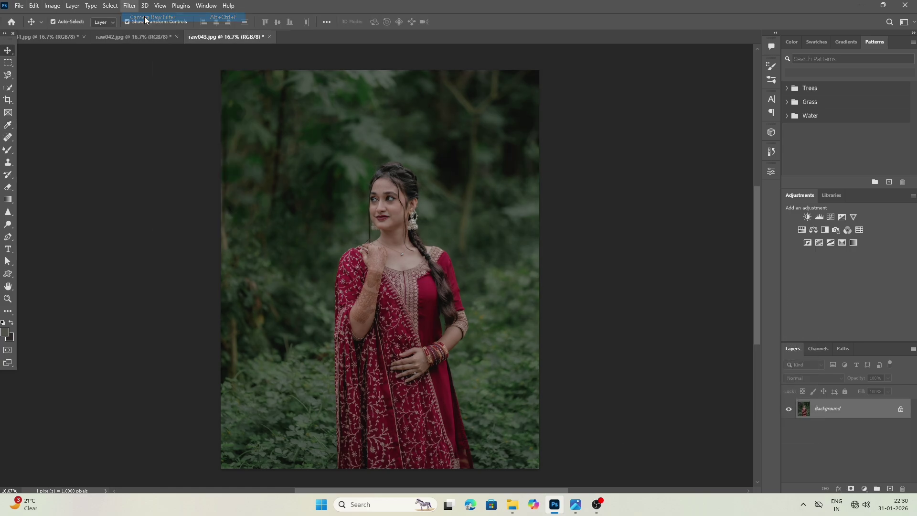